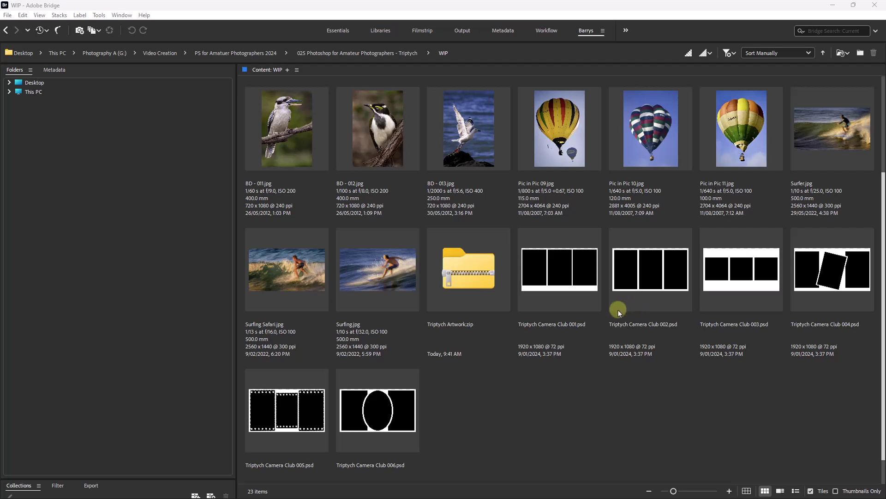
Select Triptych Camera Club 002.psd with Surfer.jpg, Surfing.jpg and Surfing Safari.jpg, and open them
click(651, 278)
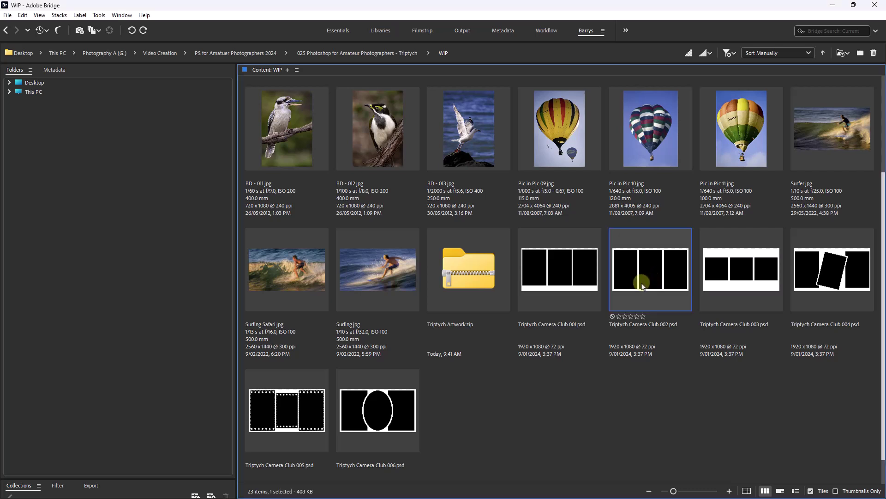
ctrl+click(820, 131)
ctrl+click(387, 281)
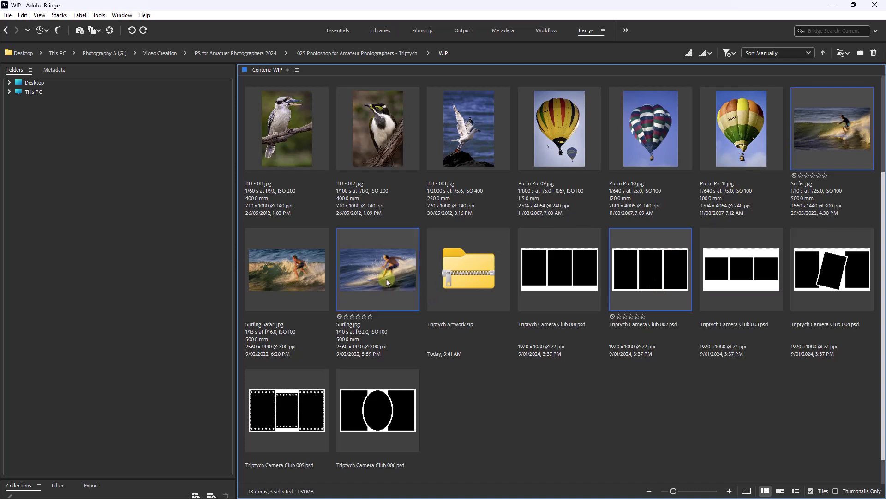
ctrl+click(292, 270)
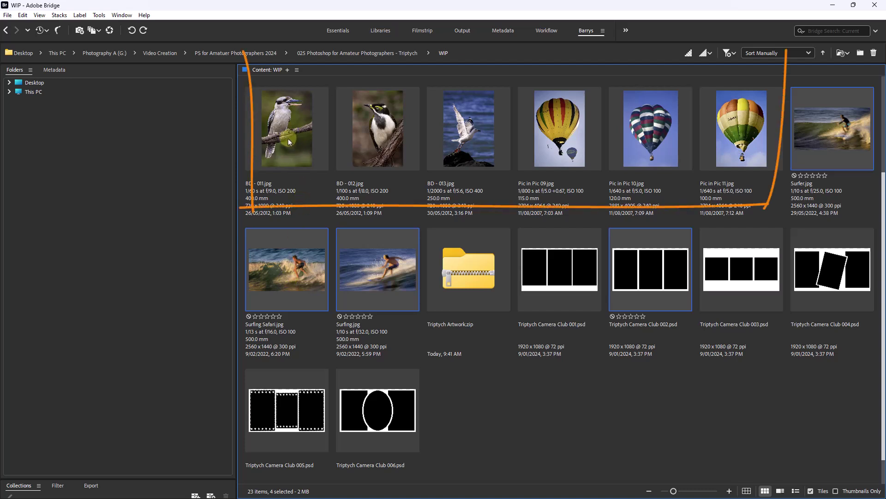
click(374, 135)
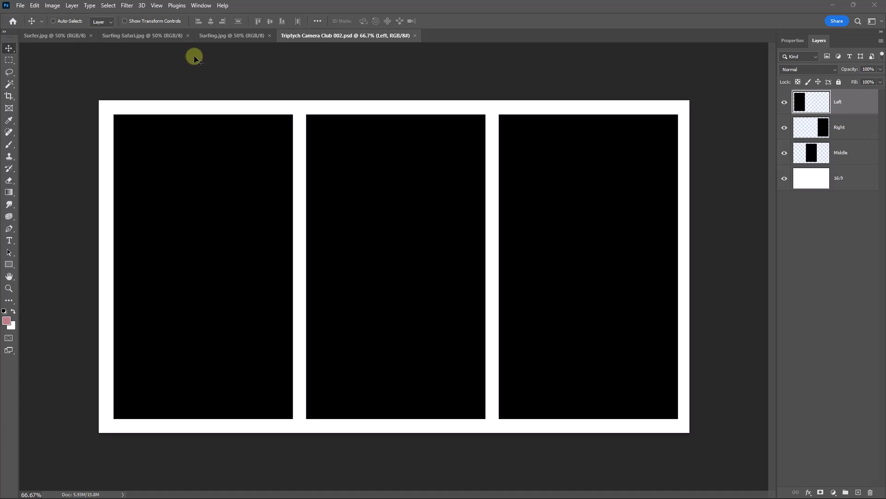
Preview Surfing.jpg, Surfing Safari.jpg and Surfer.jpg in turn, ending on Surfer.jpg
click(210, 35)
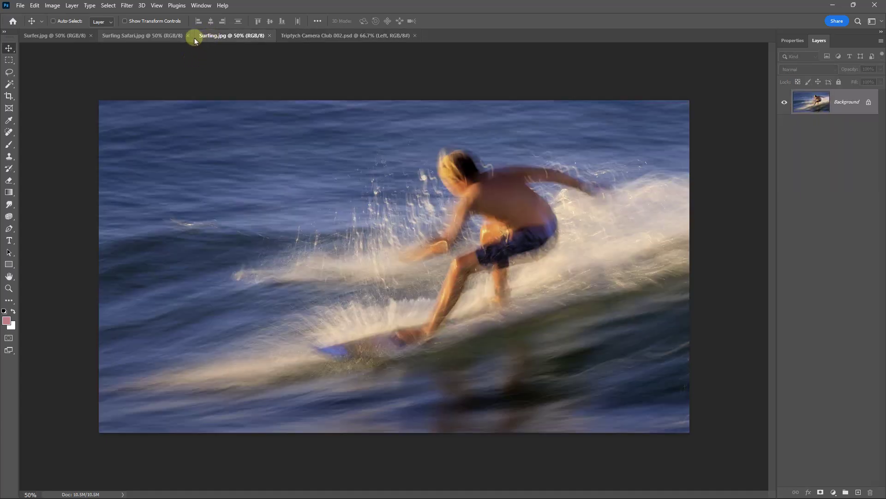
click(164, 35)
click(65, 36)
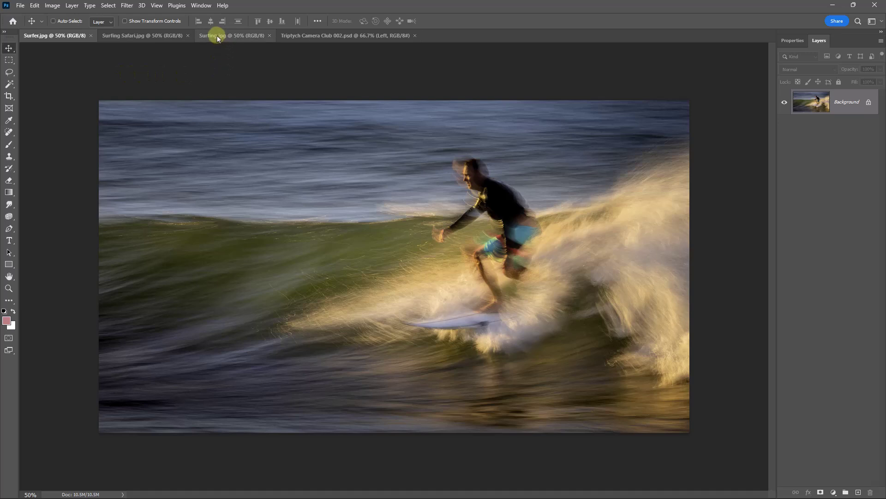
Float Surfing.jpg, Surfing Safari.jpg and Surfer.jpg in their own windows
drag(215, 35, 297, 192)
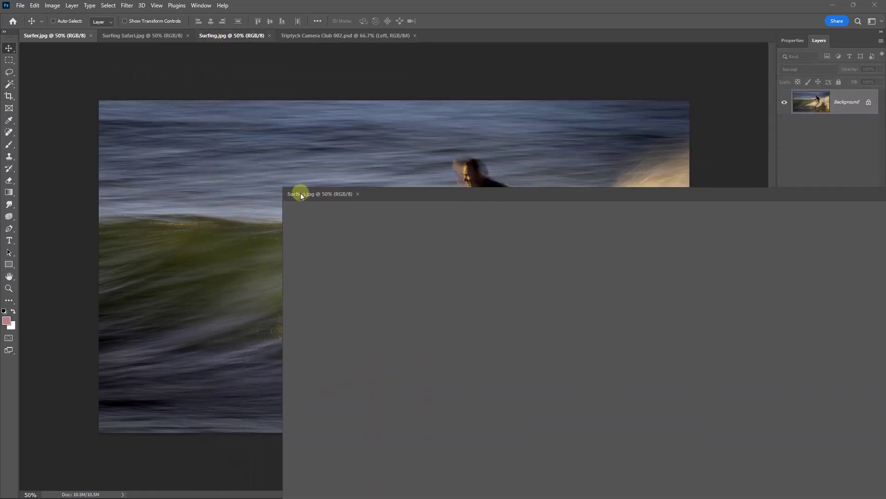
drag(139, 35, 361, 228)
mouse_move(55, 41)
mouse_down()
mouse_move(55, 33)
mouse_move(99, 171)
mouse_move(329, 269)
mouse_move(375, 259)
mouse_up()
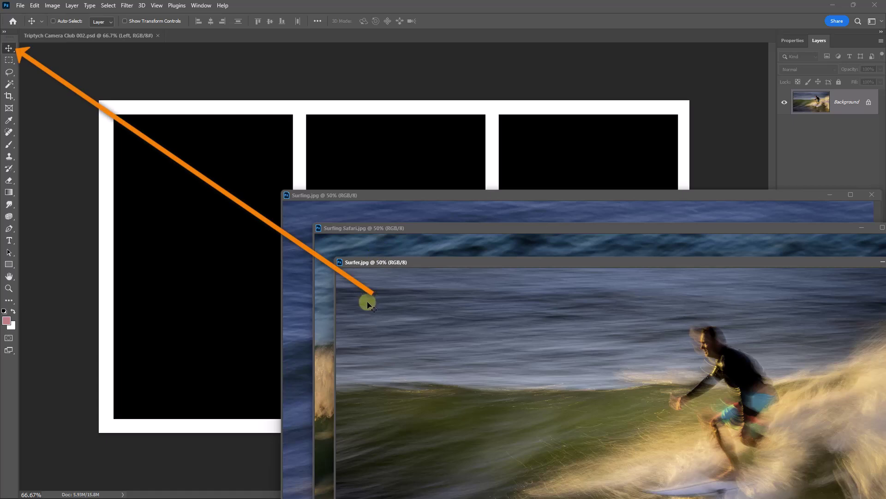
Copy Surfer, Surfing Safari and Surfing into the triptych as Layers 1–3, closing each original
mouse_move(364, 306)
mouse_down()
mouse_move(337, 276)
mouse_move(201, 217)
mouse_up()
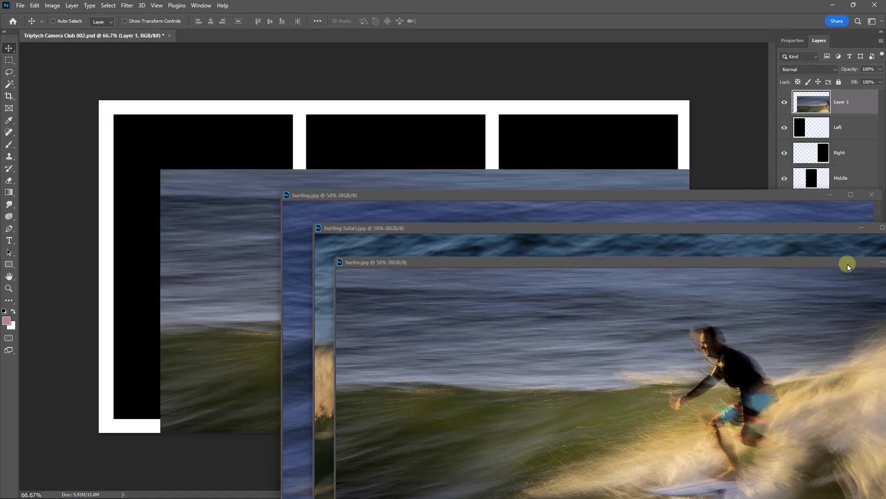
drag(848, 264, 602, 226)
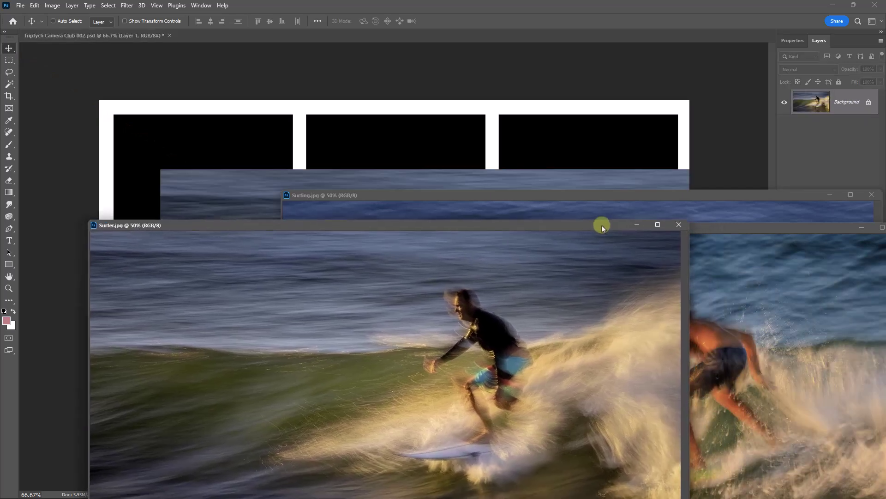
click(677, 225)
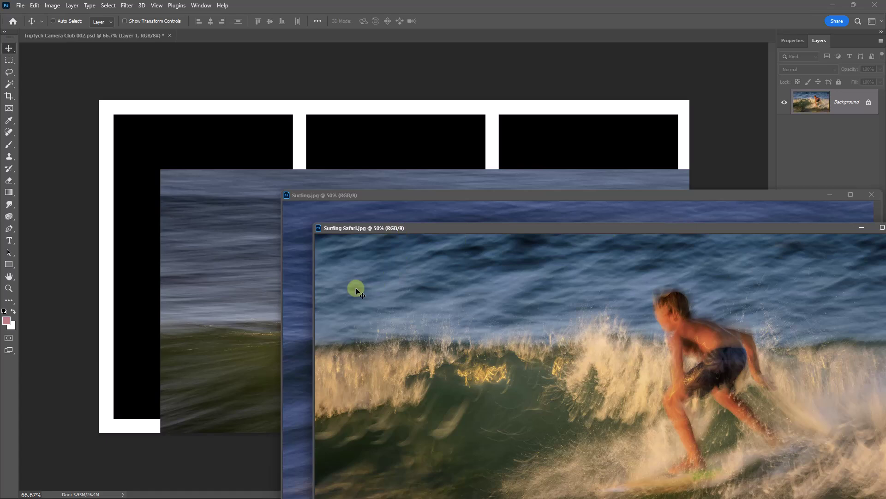
drag(356, 291, 199, 300)
drag(723, 233, 542, 224)
click(722, 217)
drag(723, 222, 266, 286)
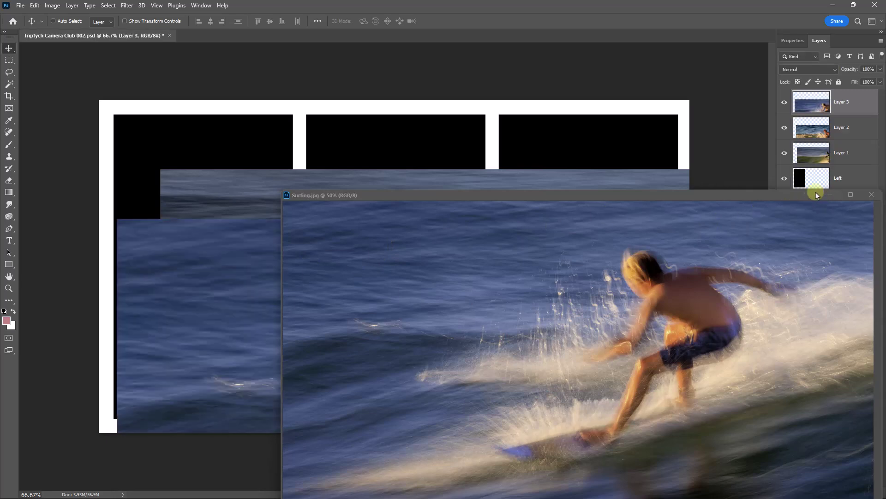
drag(815, 192, 732, 194)
click(794, 195)
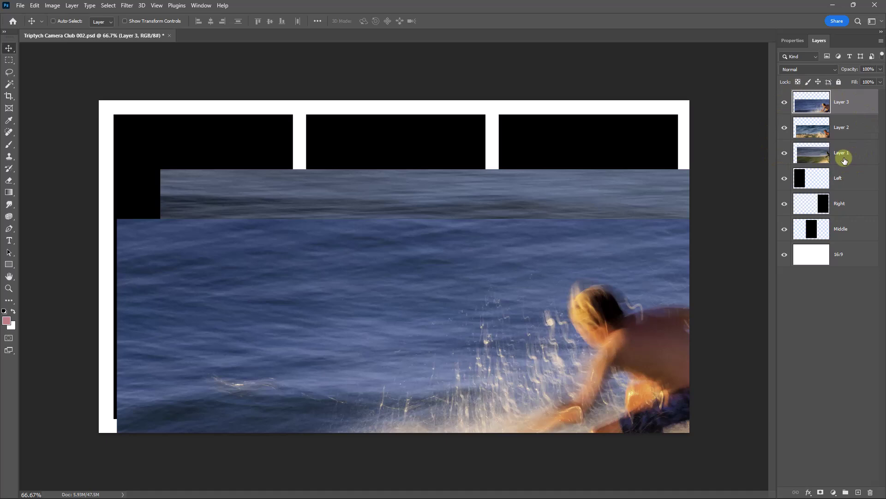
Hide Layers 3 and 2, then move the Layer 1 surfer photo to fill the canvas
click(784, 102)
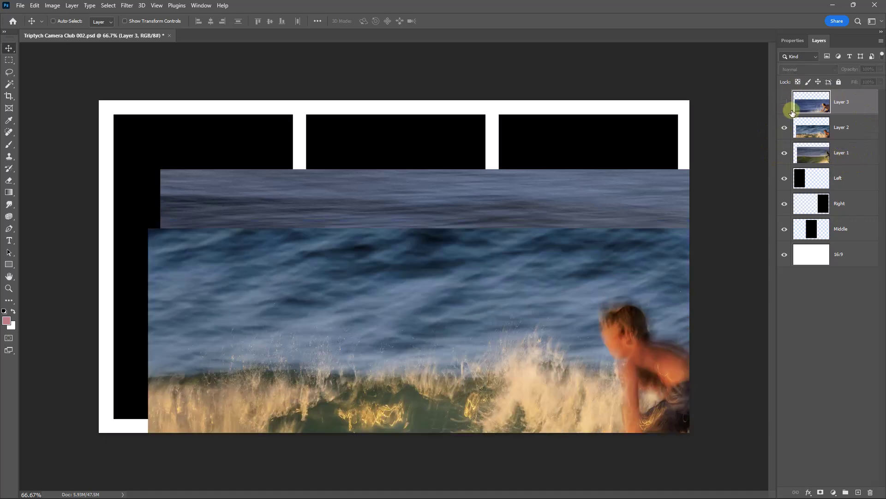
click(785, 129)
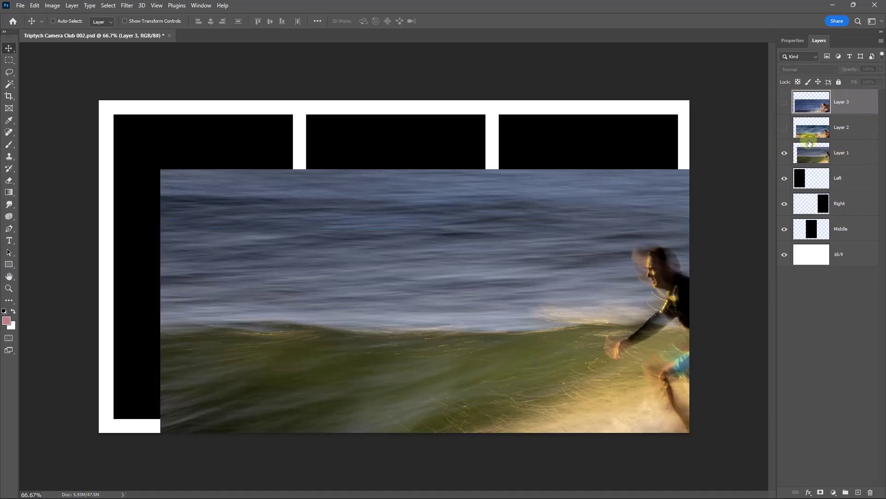
click(843, 154)
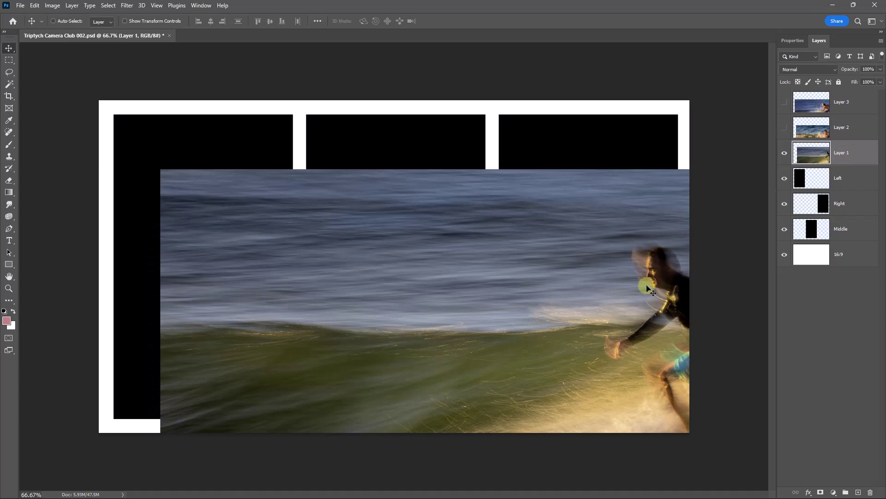
drag(656, 302, 499, 211)
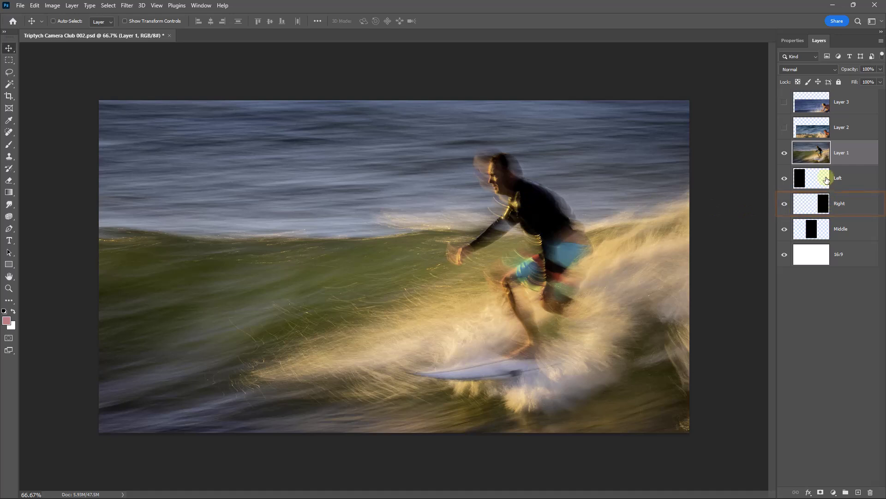
Move Layer 1 above Right, clip it to the Right panel, and frame the surfer inside
click(811, 155)
drag(812, 156, 811, 187)
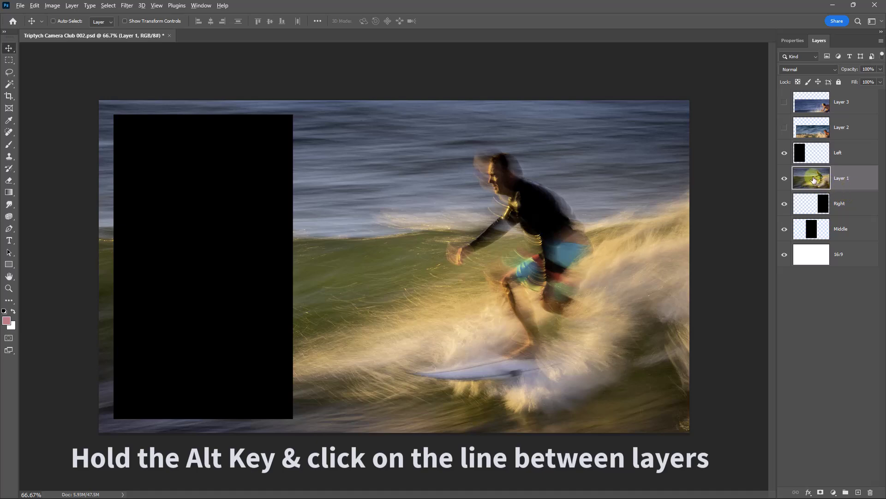
alt+click(841, 195)
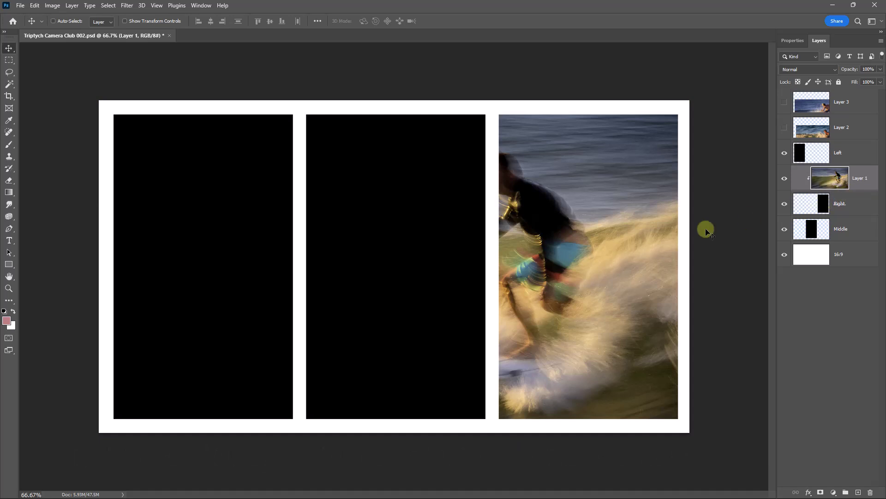
drag(579, 239, 641, 245)
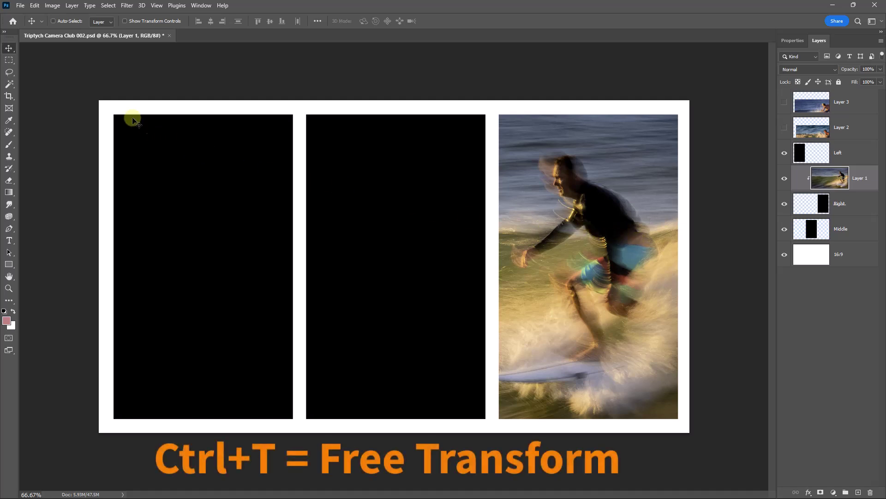
Free-transform the Layer 1 surfer photo to about 70.5% so it fills the right panel
click(34, 6)
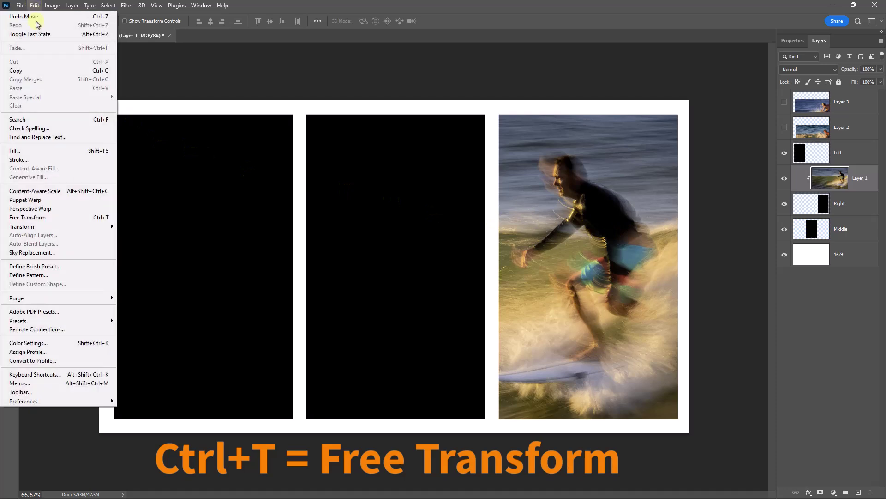
click(32, 217)
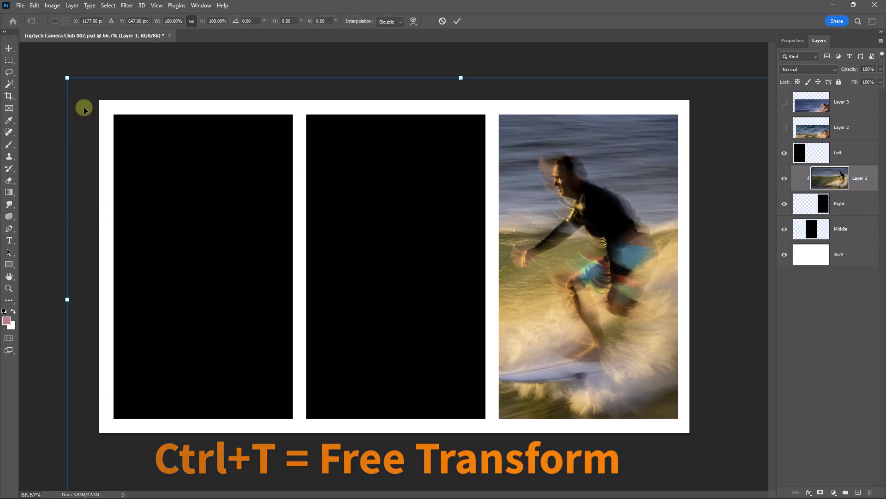
drag(67, 78, 254, 245)
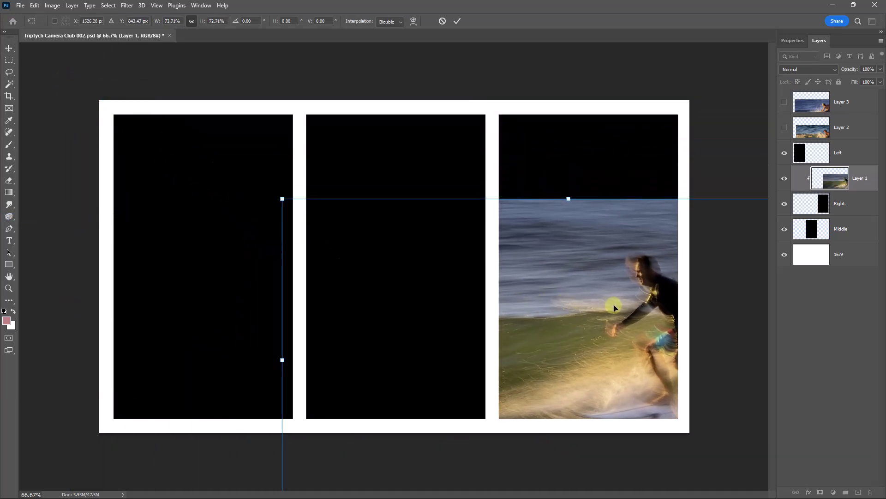
drag(613, 307, 558, 205)
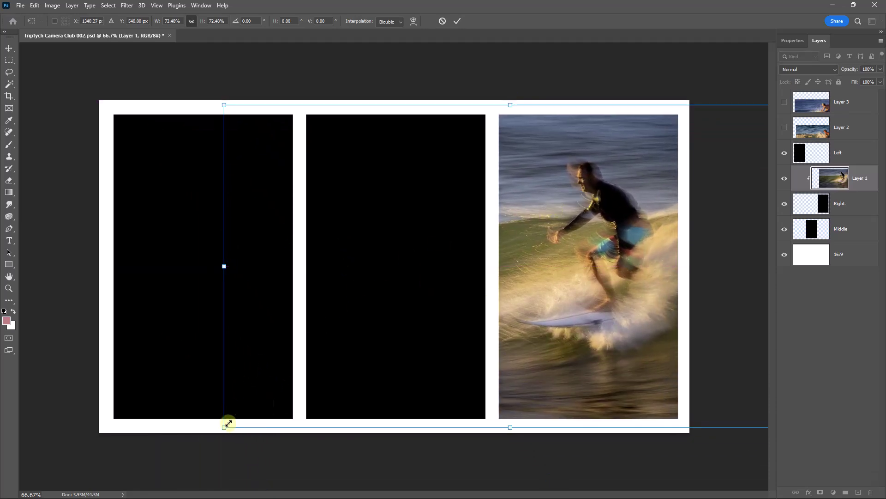
drag(228, 423, 295, 387)
drag(548, 243, 556, 258)
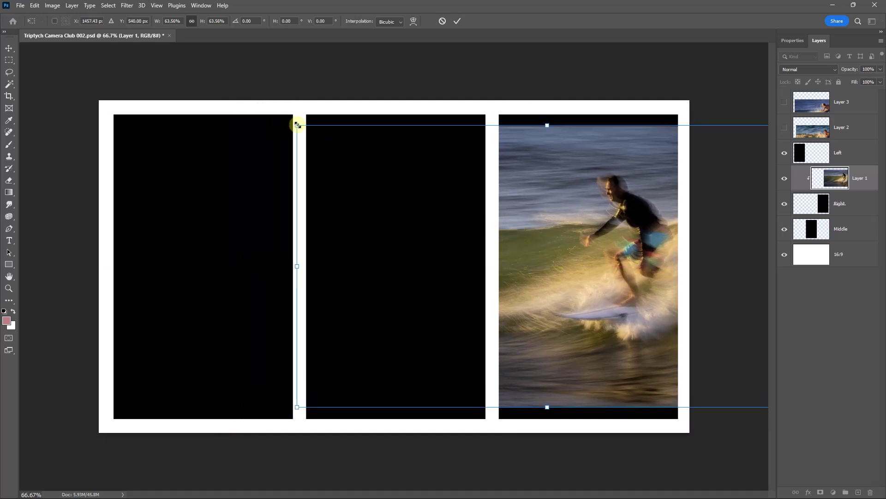
drag(298, 124, 272, 111)
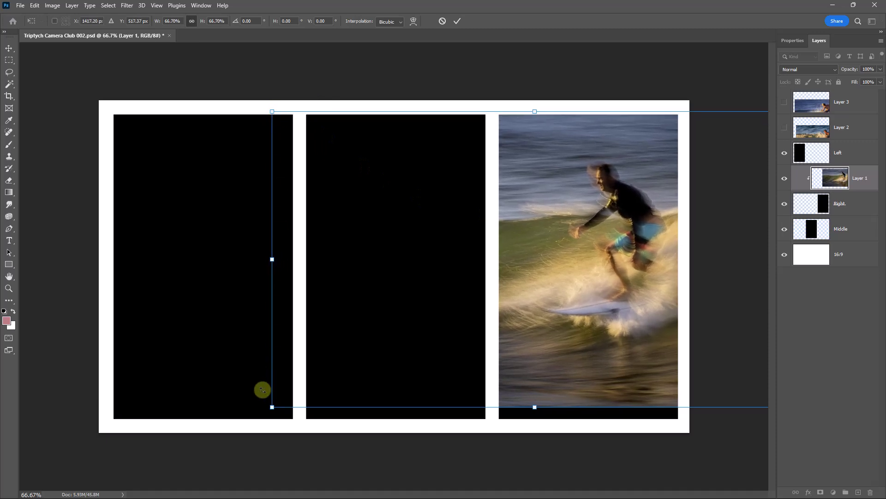
drag(269, 407, 241, 438)
drag(643, 286, 636, 287)
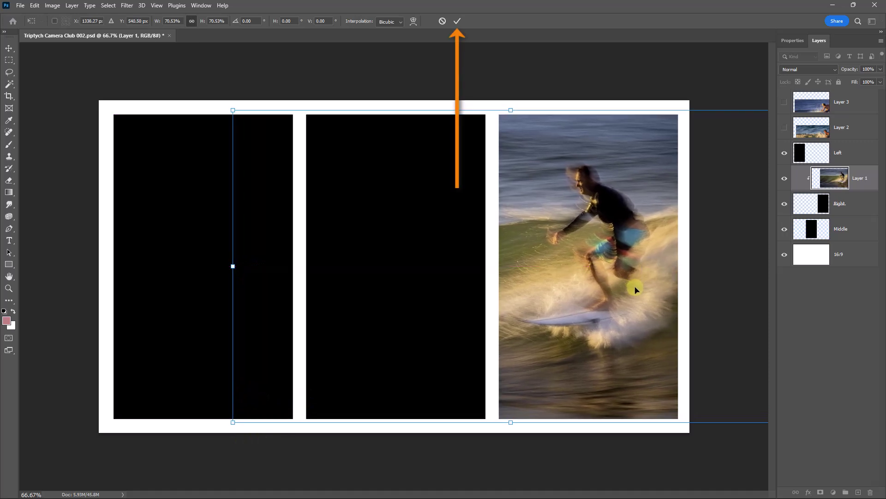
click(456, 23)
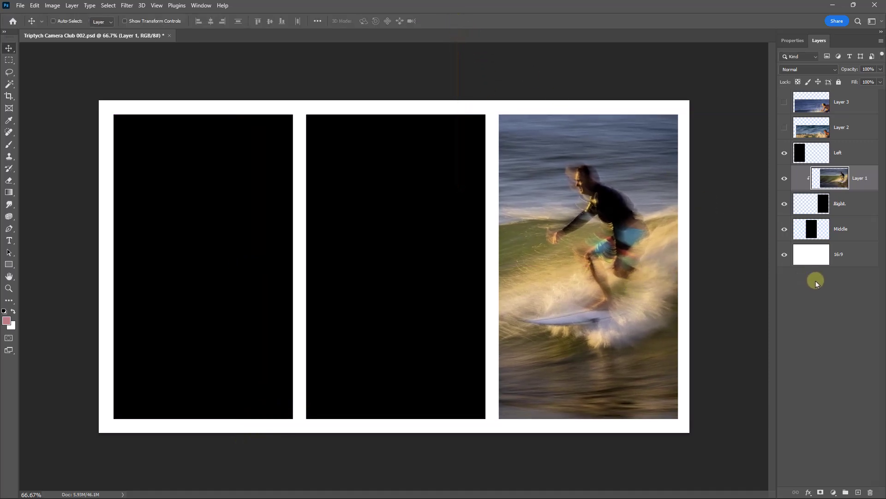
Show Layer 3, move its photo up and left over the canvas, then hide it again
click(784, 102)
click(836, 109)
drag(634, 346, 467, 200)
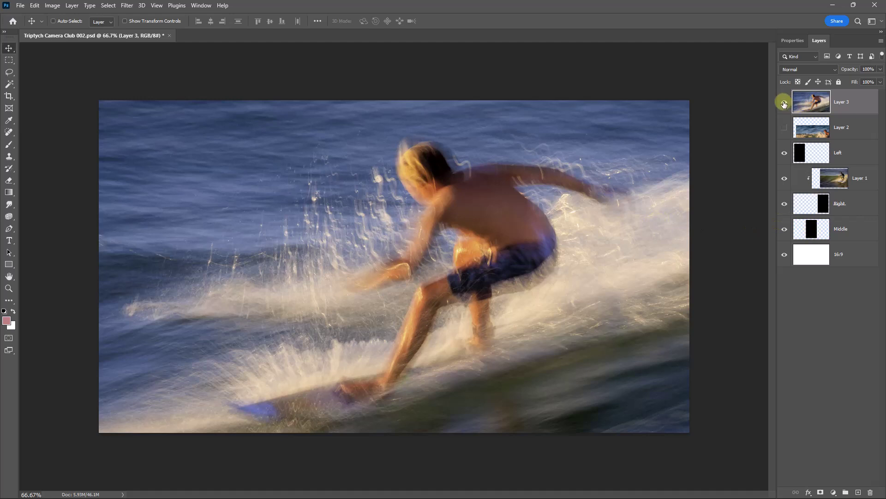
click(784, 104)
Show Layer 2 and move its surfer photo to cover the canvas
click(849, 127)
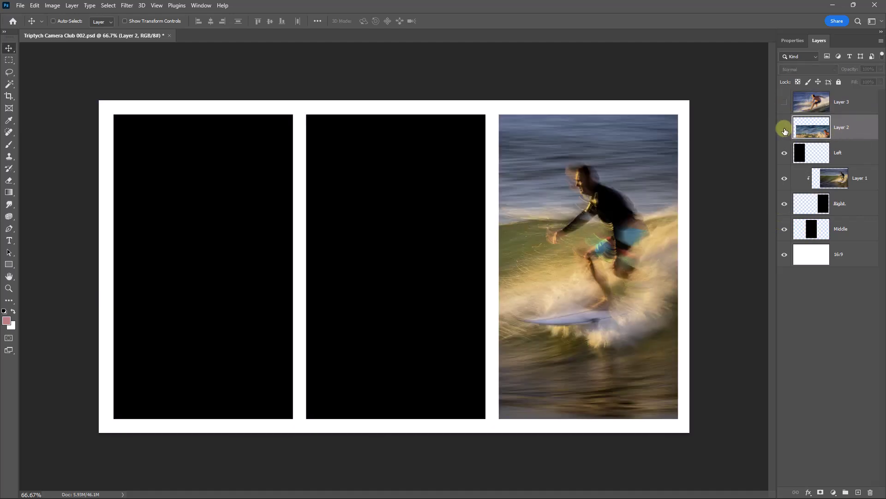
click(785, 128)
drag(625, 359, 408, 200)
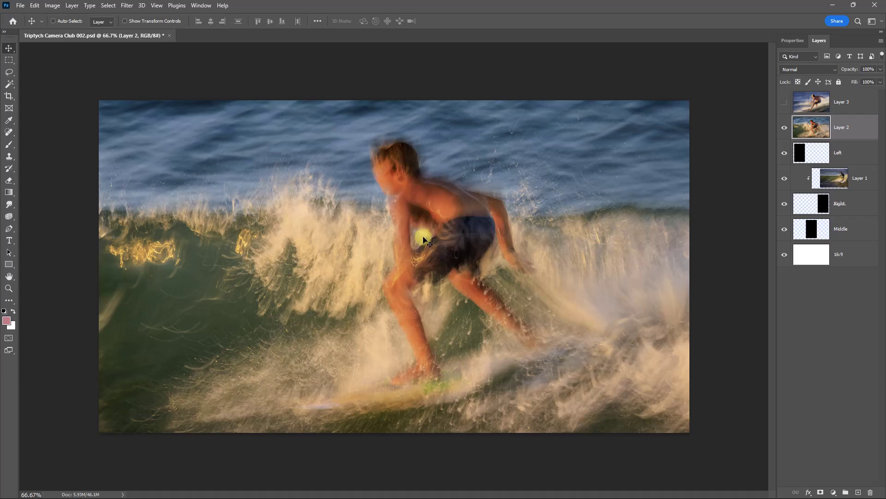
Flip the Layer 2 photo horizontally with Edit > Transform > Flip Horizontal
click(34, 6)
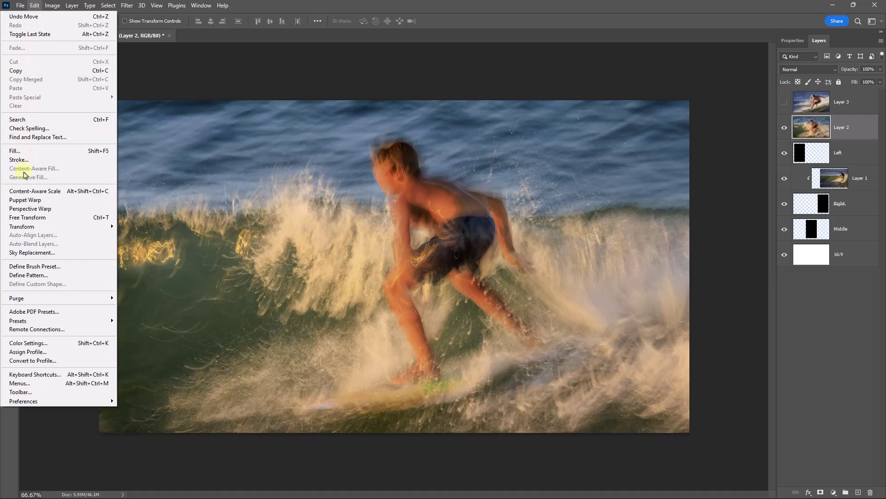
mouse_move(27, 229)
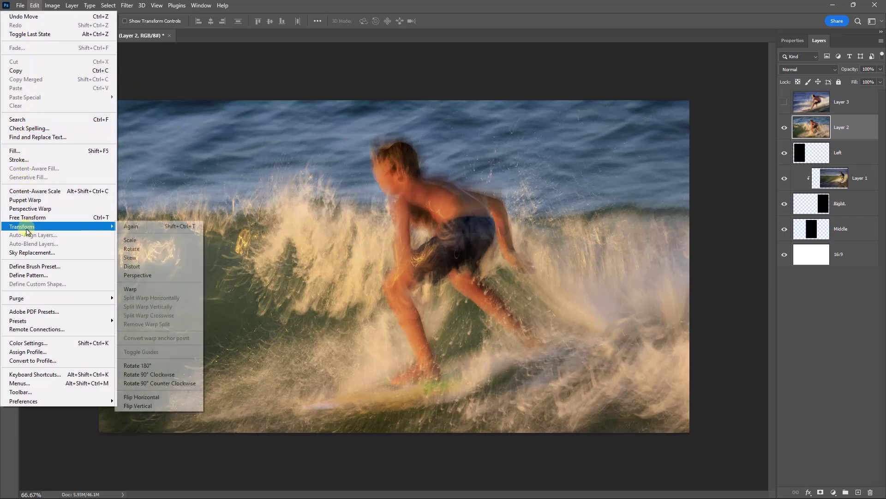
click(143, 397)
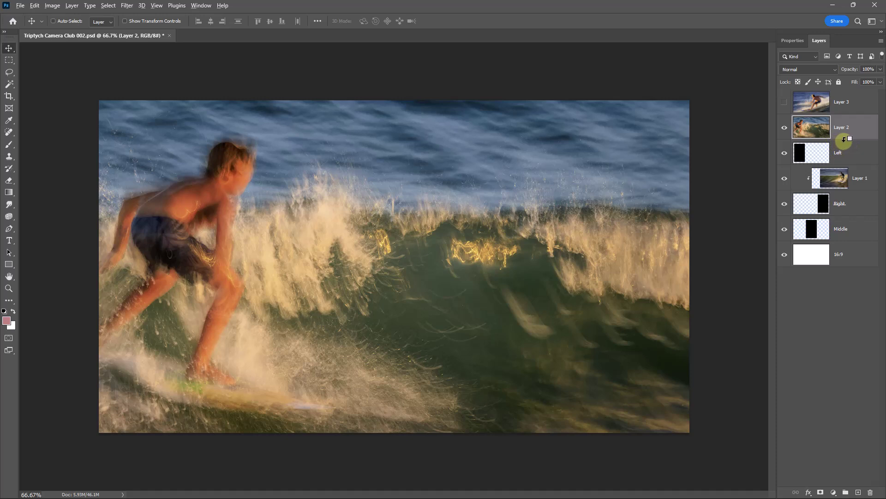
Clip Layer 2 to the Left panel and scale it to 71.27% to fill that panel
alt+click(844, 138)
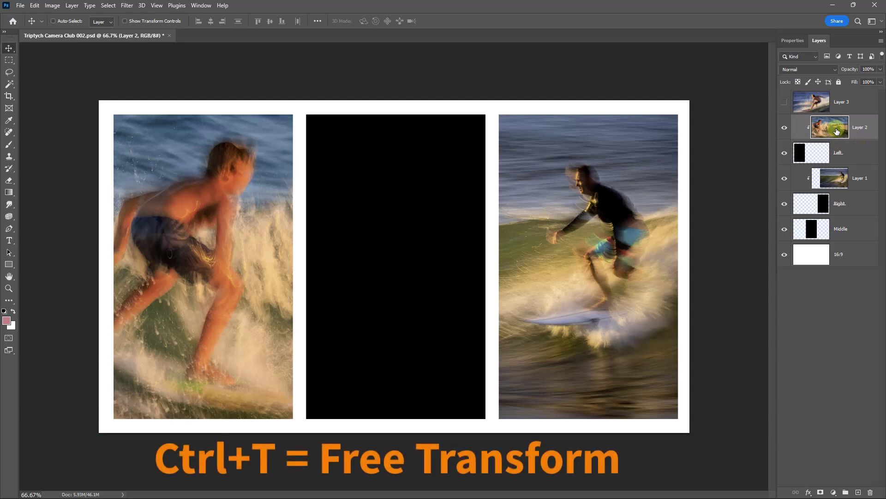
key(ctrl+t)
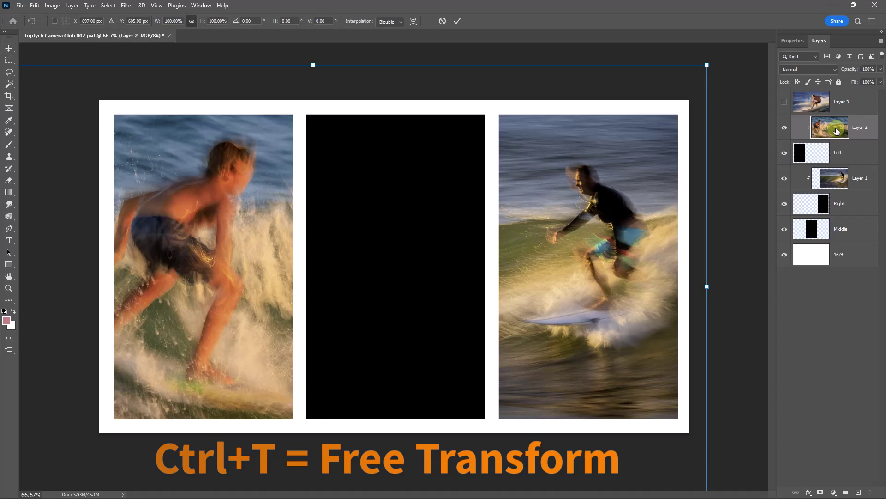
drag(707, 64, 442, 214)
drag(235, 300, 338, 206)
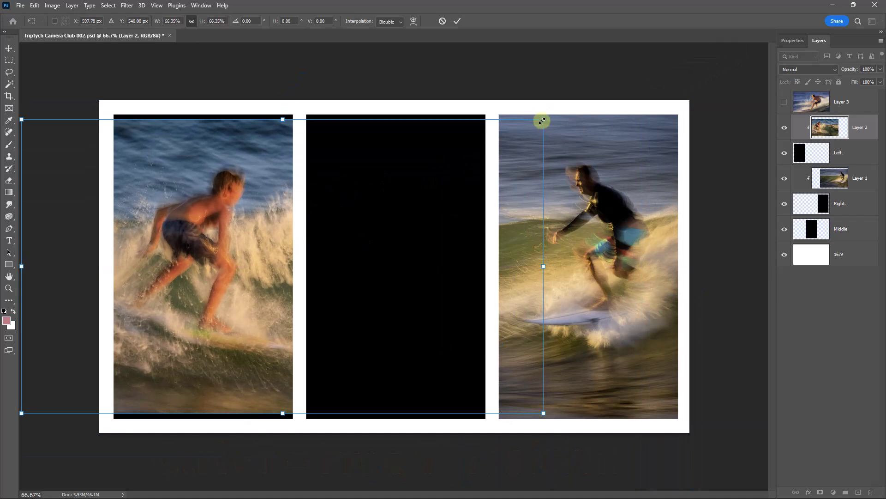
drag(543, 120, 563, 108)
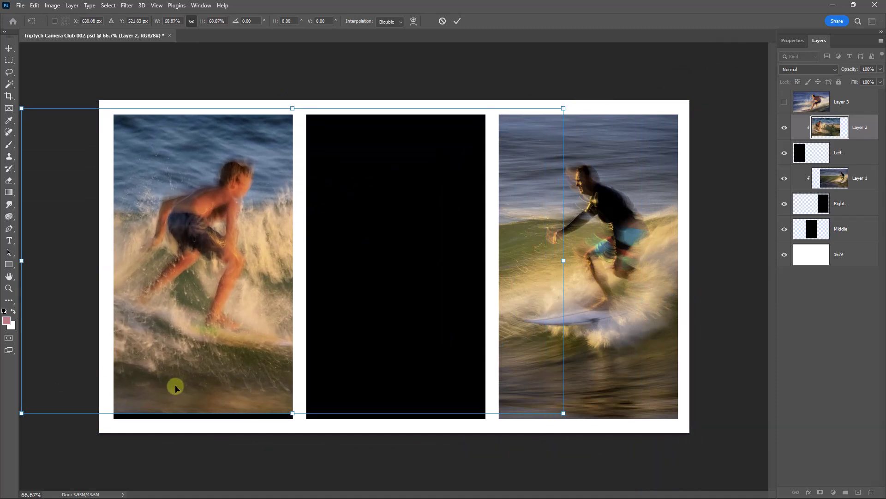
drag(563, 413, 586, 429)
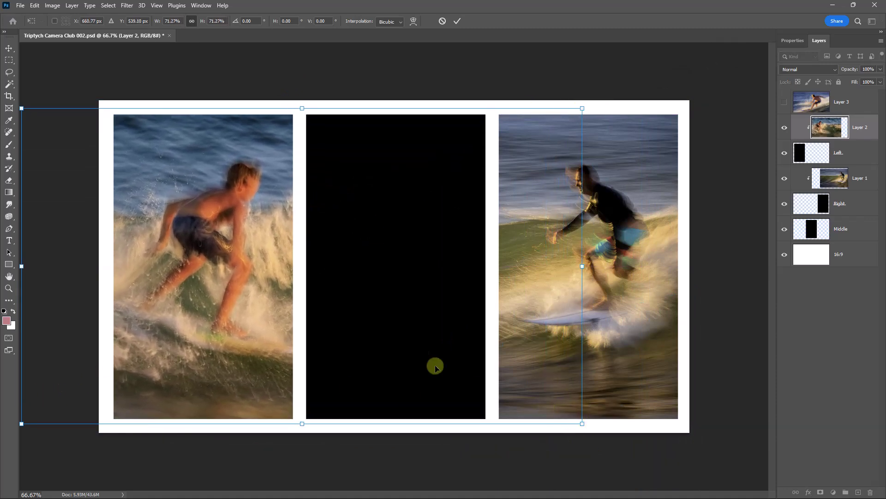
drag(409, 337, 404, 341)
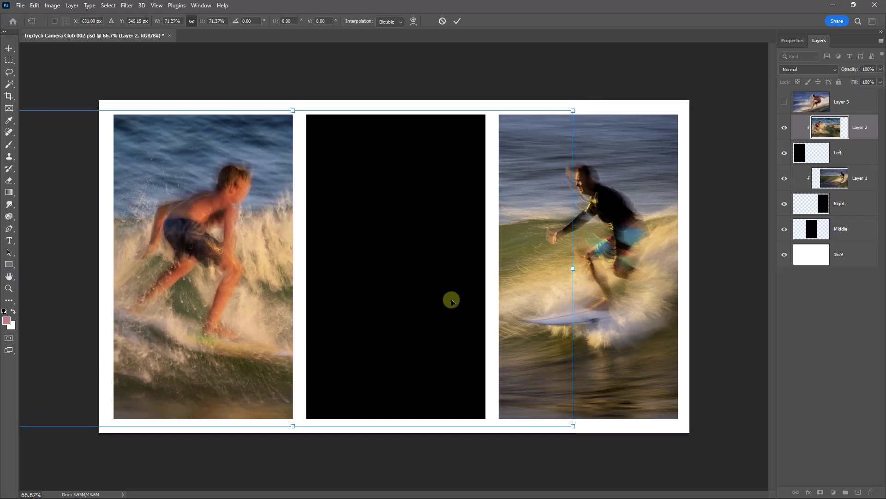
click(457, 21)
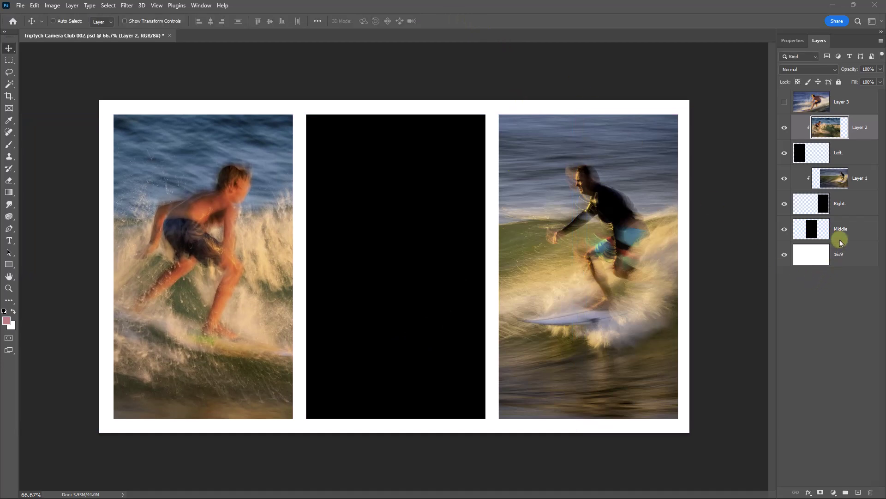
Show Layer 3, move it just above Middle, and clip it to the Middle panel
click(785, 102)
click(843, 102)
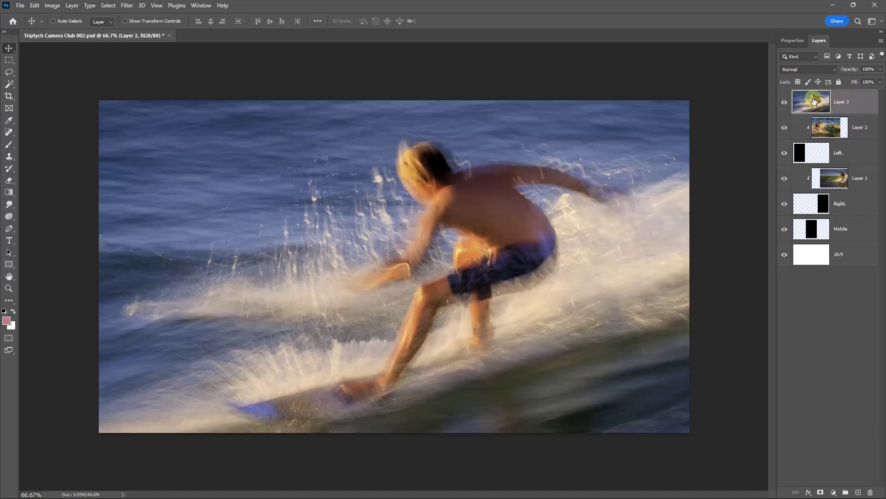
drag(812, 101, 800, 220)
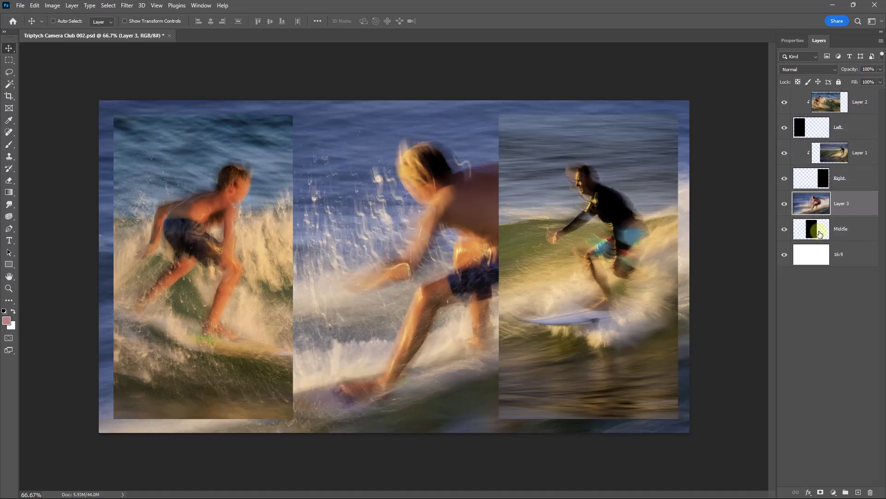
alt+click(849, 215)
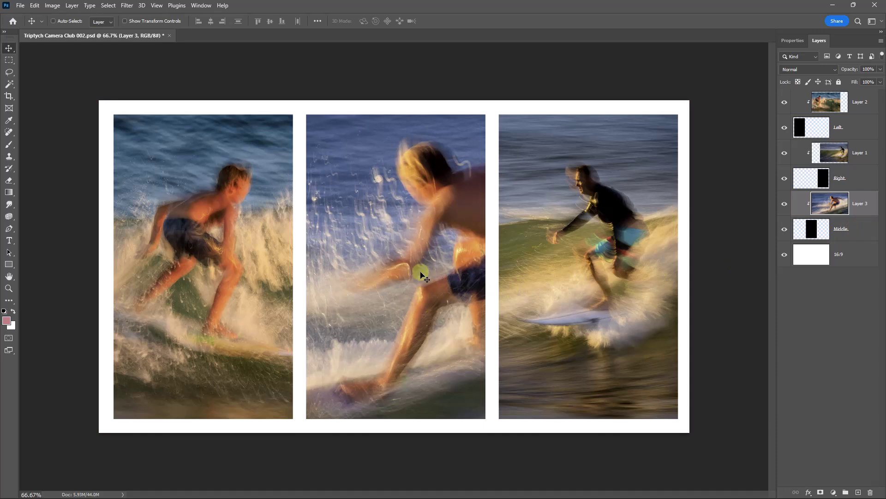
Free-transform Layer 3's surfer photo down to about 69% and shift it toward the middle panel
key(ctrl+t)
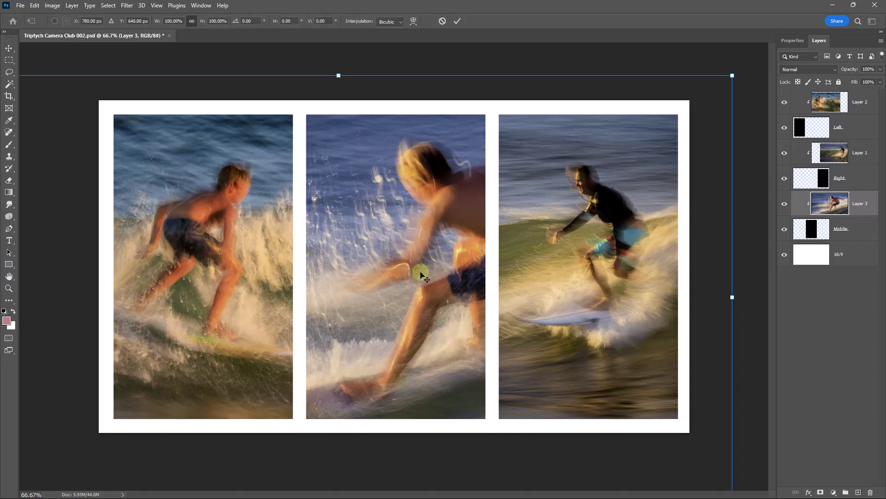
drag(733, 76, 491, 173)
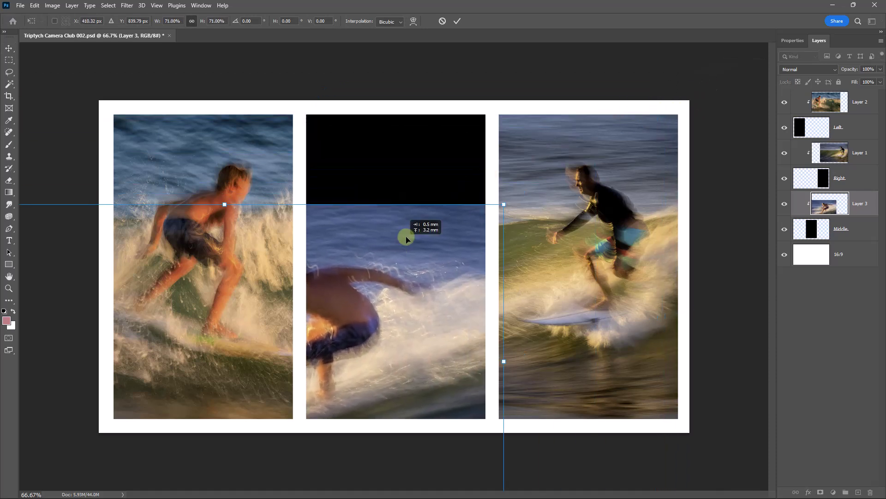
drag(406, 233, 511, 165)
drag(55, 430, 77, 420)
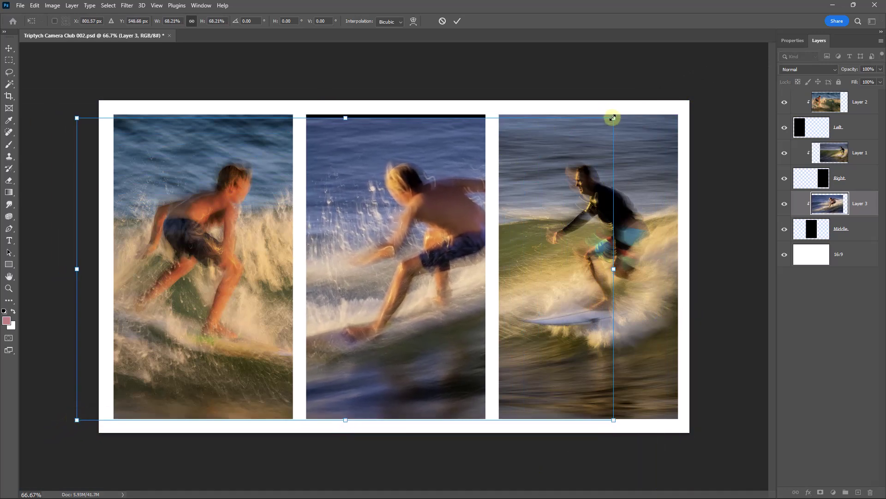
drag(614, 119, 622, 113)
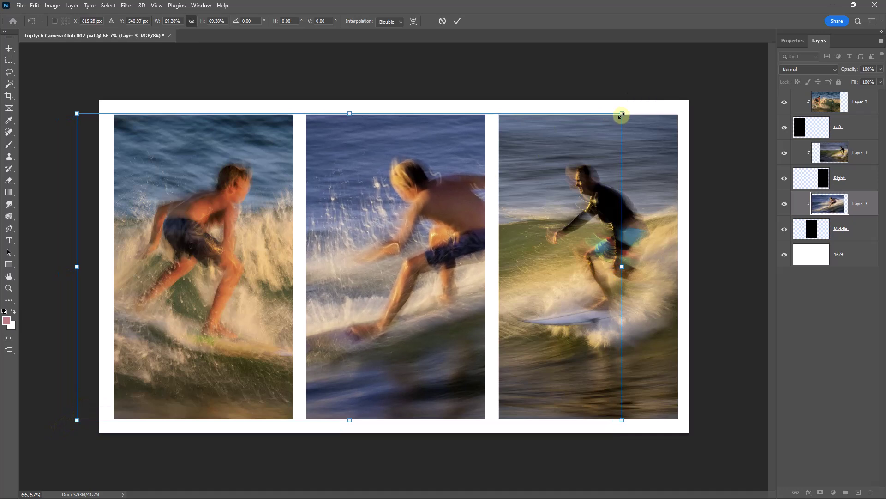
drag(424, 300, 385, 300)
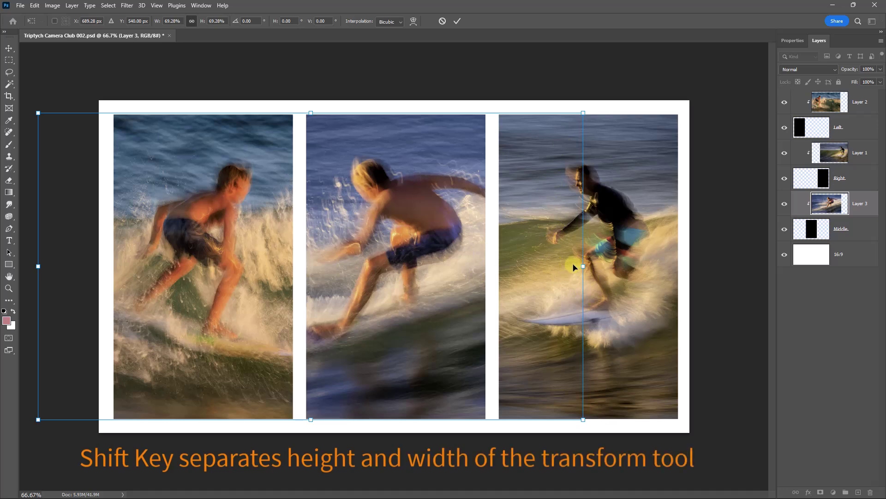
Narrow the middle photo from both sides to about 57.84% by 69.31%, fit it into its panel, and commit
drag(584, 266, 530, 266)
drag(36, 267, 69, 266)
drag(384, 283, 406, 283)
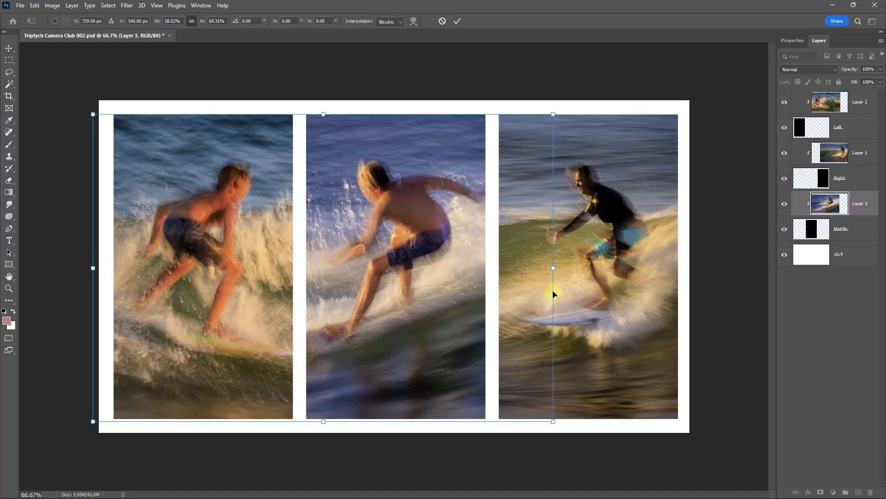
drag(552, 267, 546, 267)
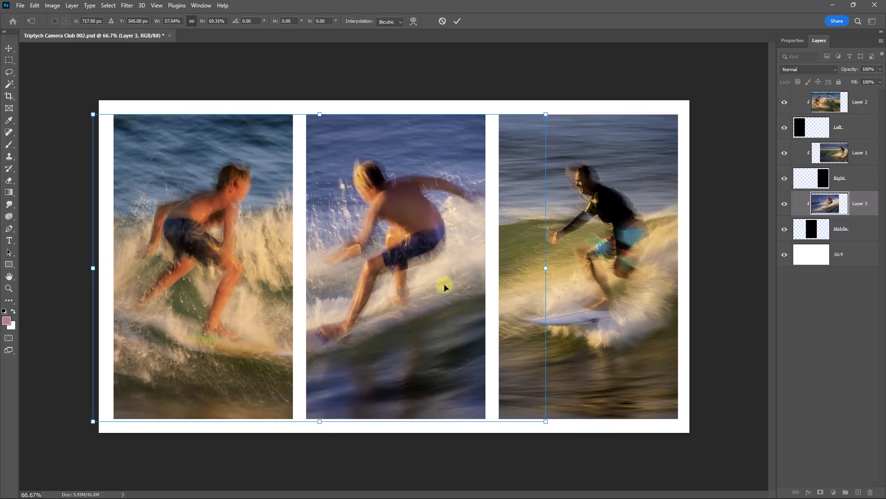
click(456, 21)
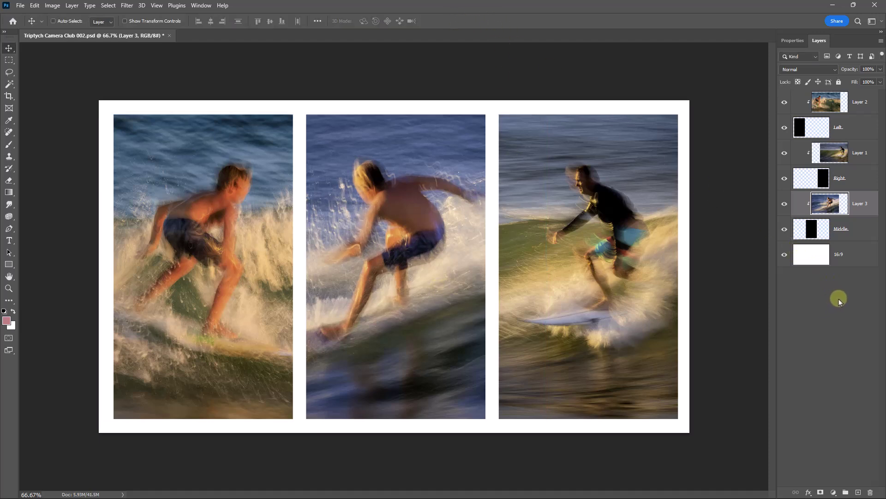
Deselect Layer 3, then make Layer 3 the active layer again with Alt+]
click(822, 279)
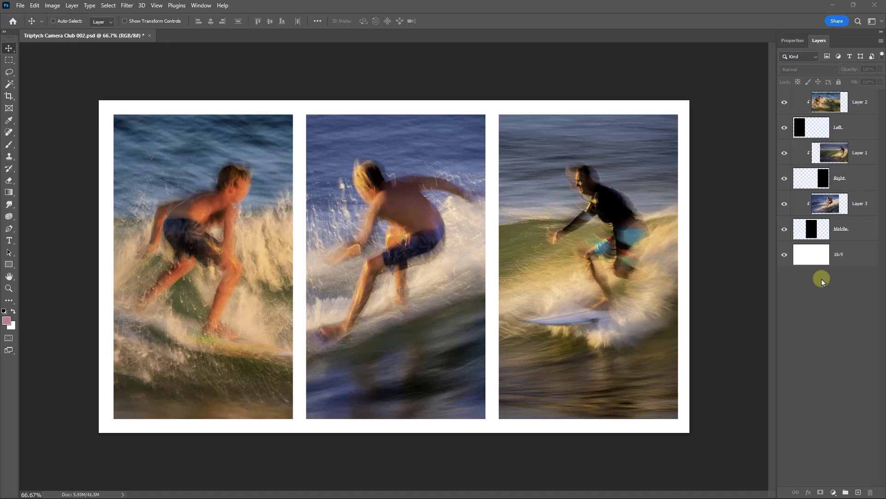
key(alt+bracketright)
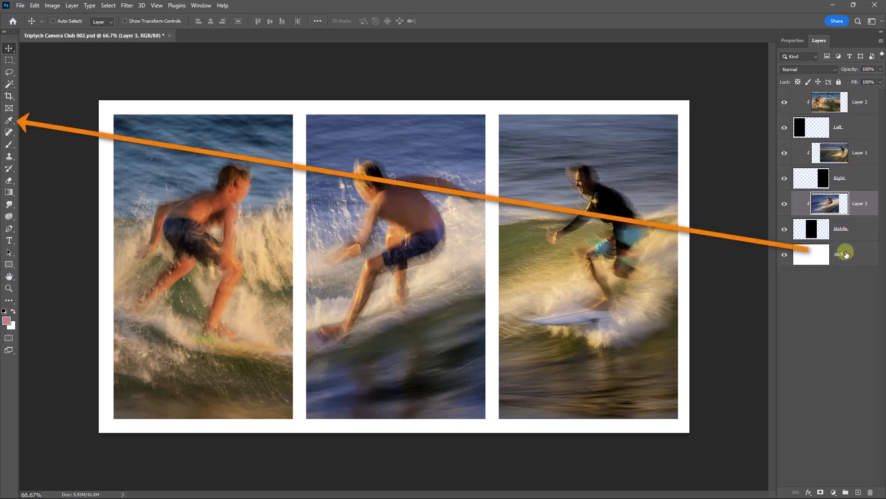
Sample the blue-grey sea from the right photo and paint-bucket it into the white 16:9 background
click(846, 255)
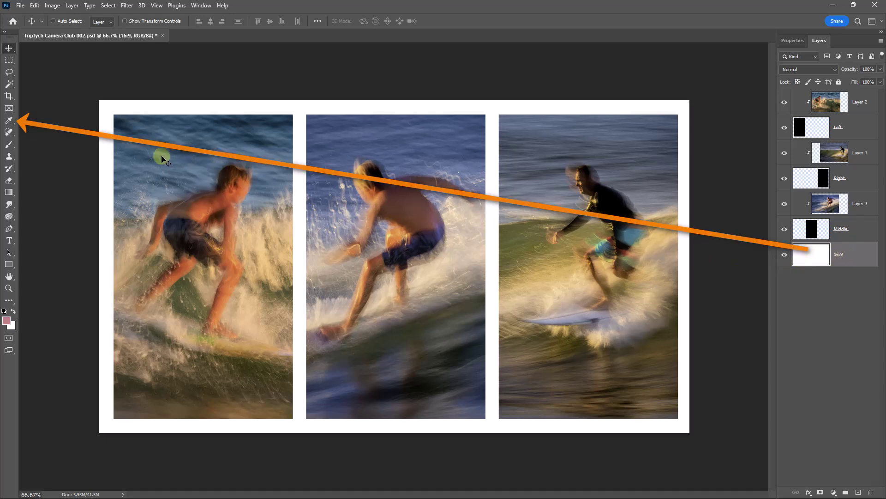
click(8, 120)
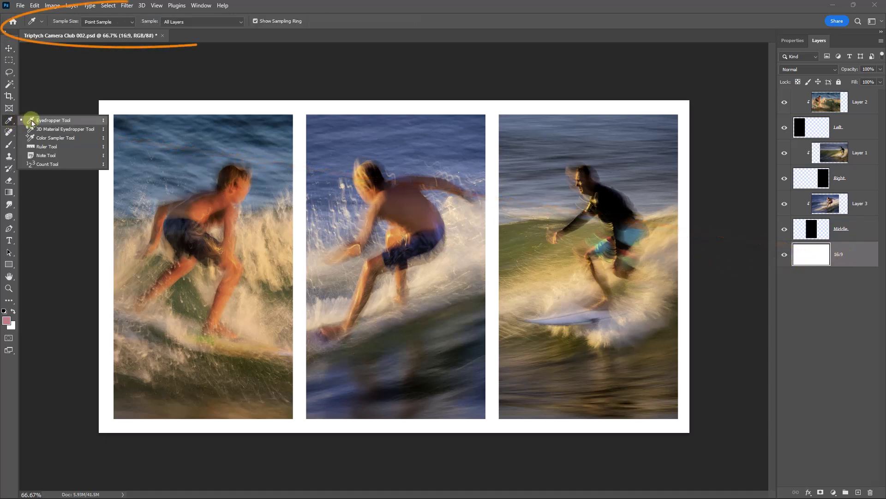
click(31, 121)
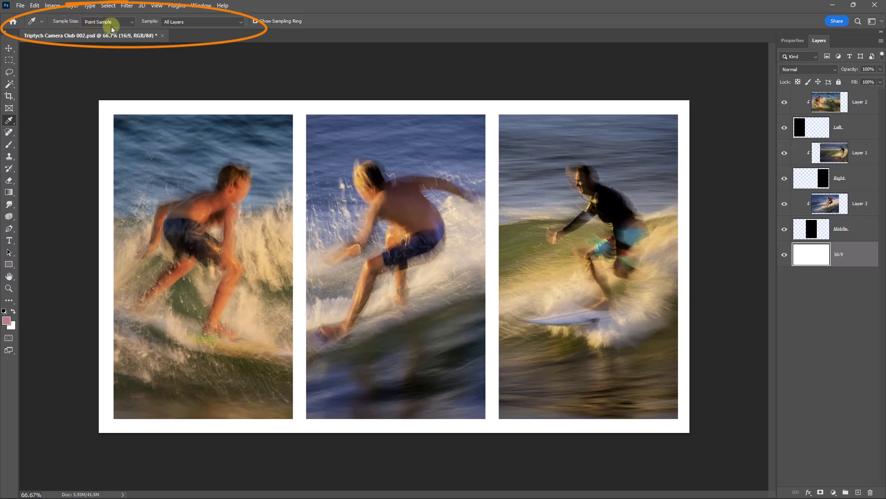
click(630, 144)
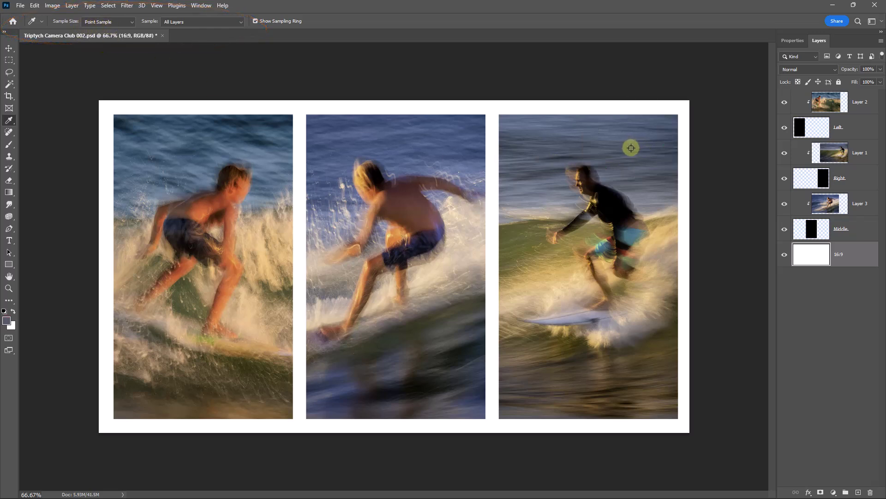
mouse_move(631, 148)
mouse_down()
mouse_move(620, 144)
mouse_move(623, 155)
mouse_up()
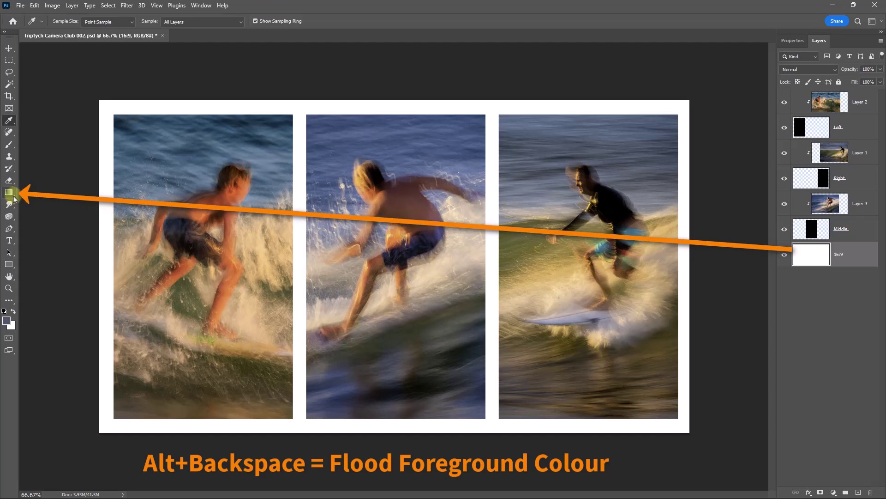
drag(15, 198, 37, 203)
click(103, 216)
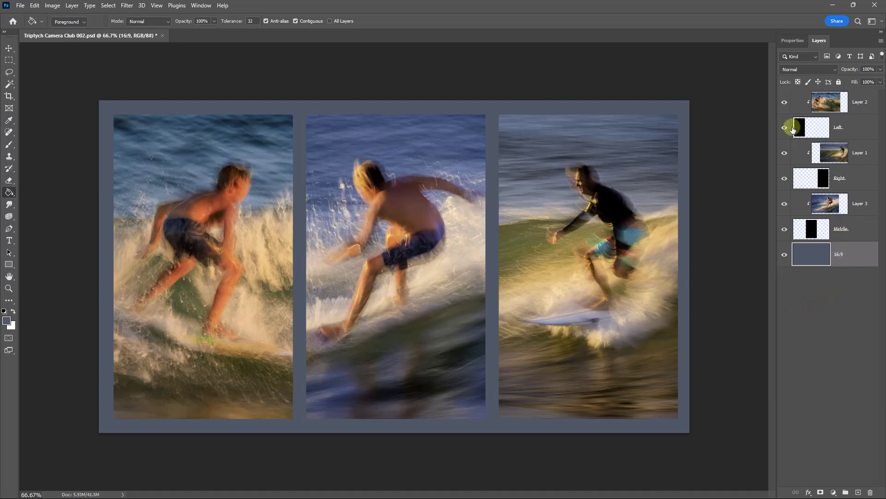
Add a drop shadow to the Left panel layer and adjust its light angle
click(842, 129)
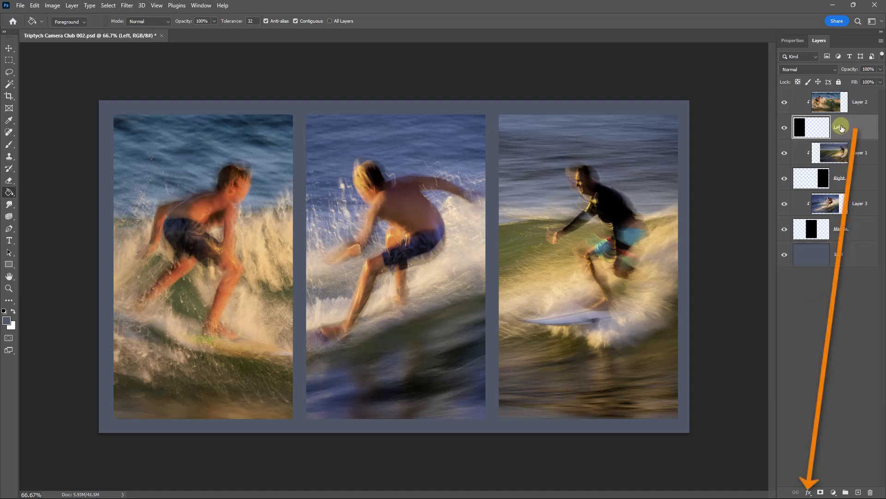
click(811, 492)
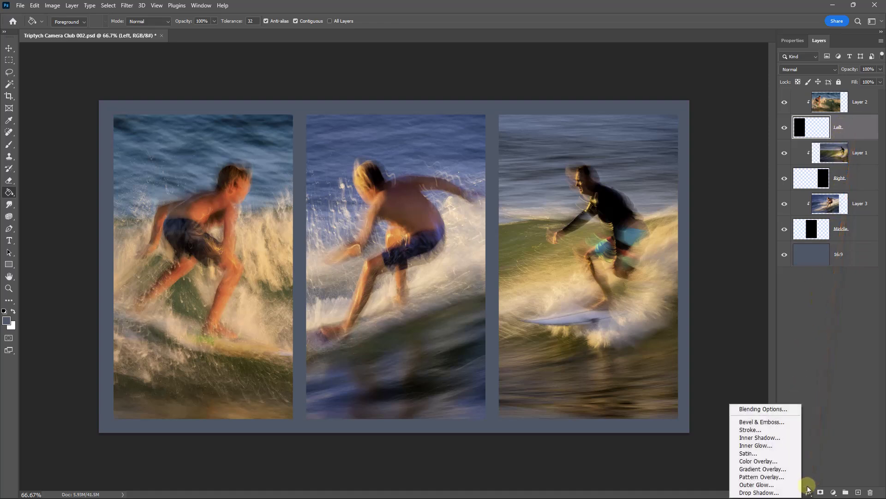
click(758, 407)
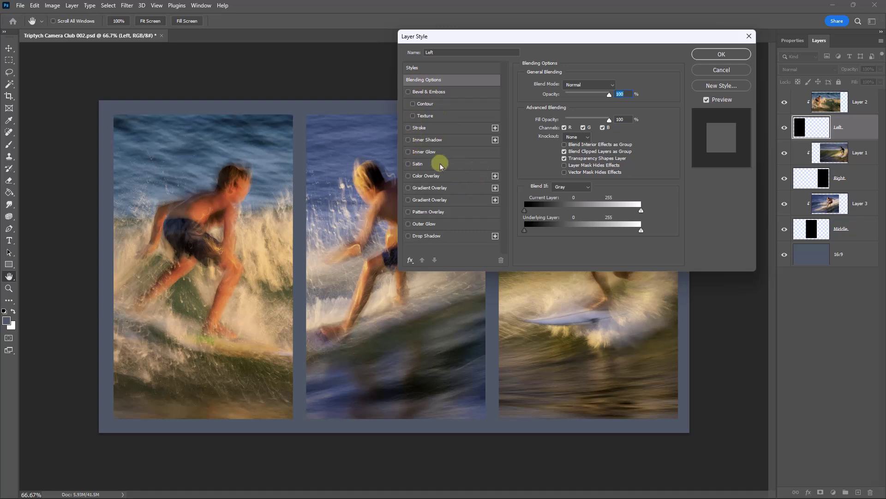
click(408, 236)
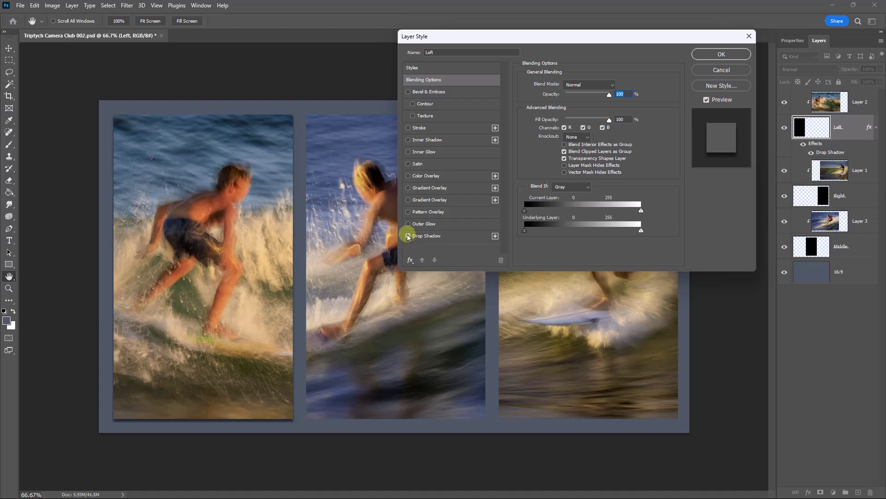
click(447, 236)
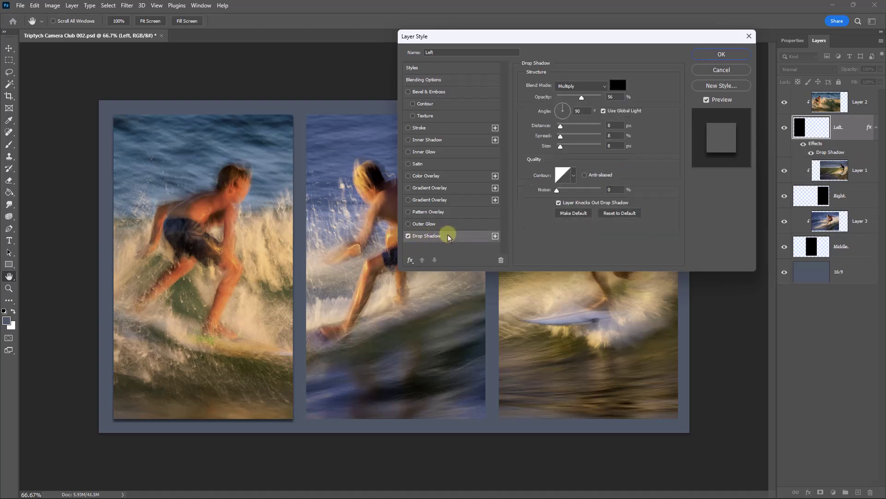
mouse_move(447, 238)
mouse_down()
mouse_move(596, 206)
mouse_move(636, 161)
mouse_move(644, 106)
mouse_move(609, 70)
mouse_move(563, 57)
mouse_up()
drag(562, 105, 554, 112)
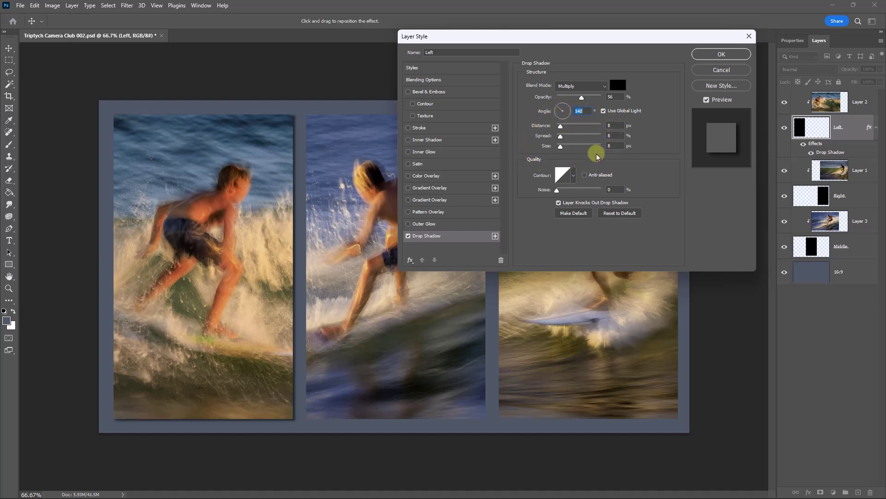
Add a 3 px inside stroke to the Left panel and apply the layer style
click(408, 128)
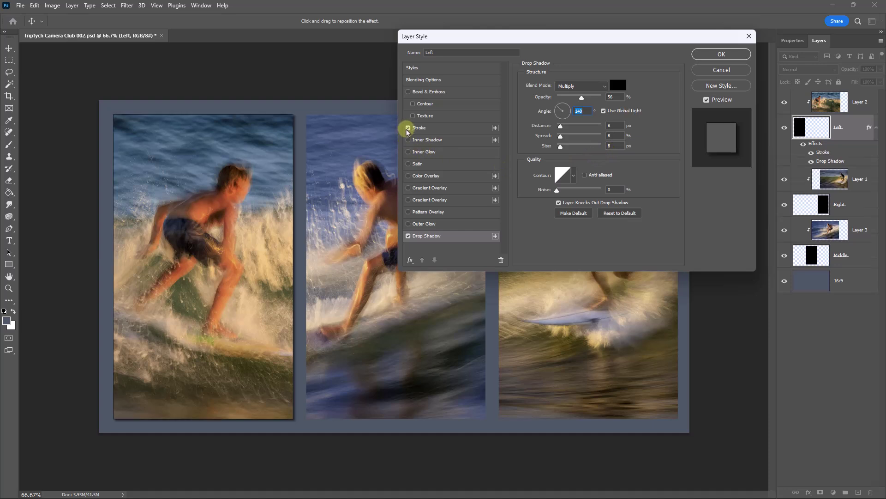
click(441, 129)
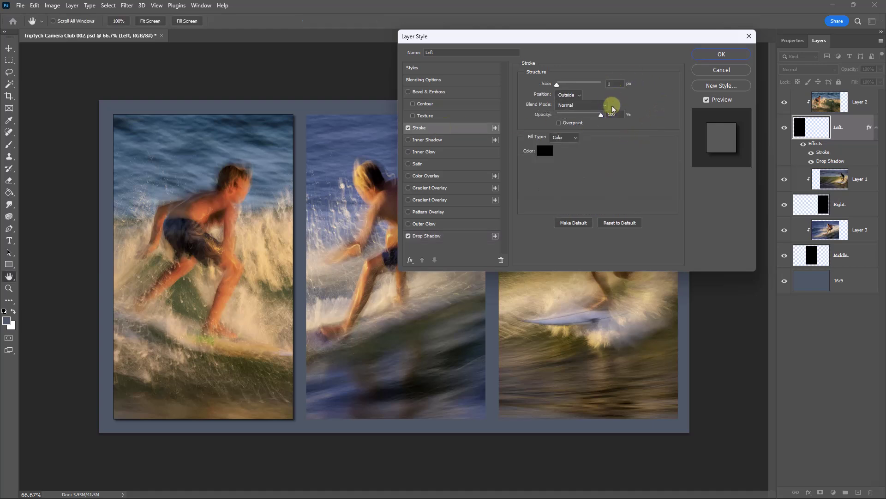
click(579, 95)
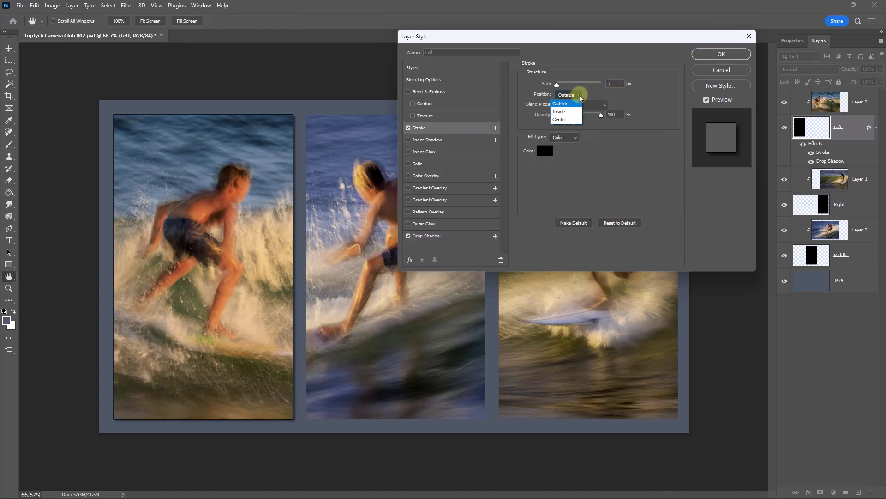
click(569, 111)
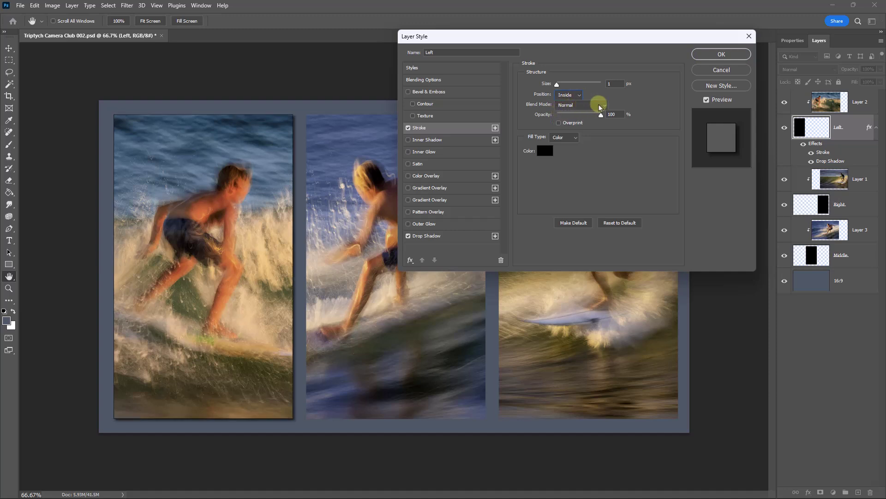
click(610, 83)
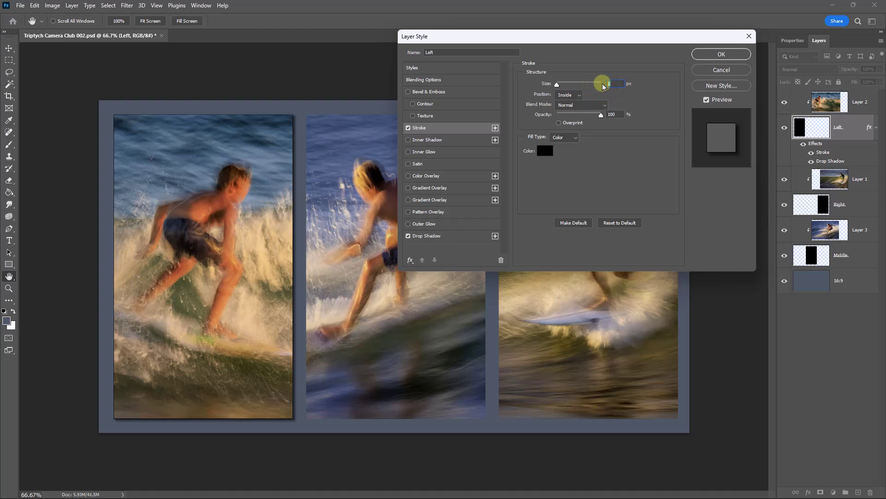
text(3)
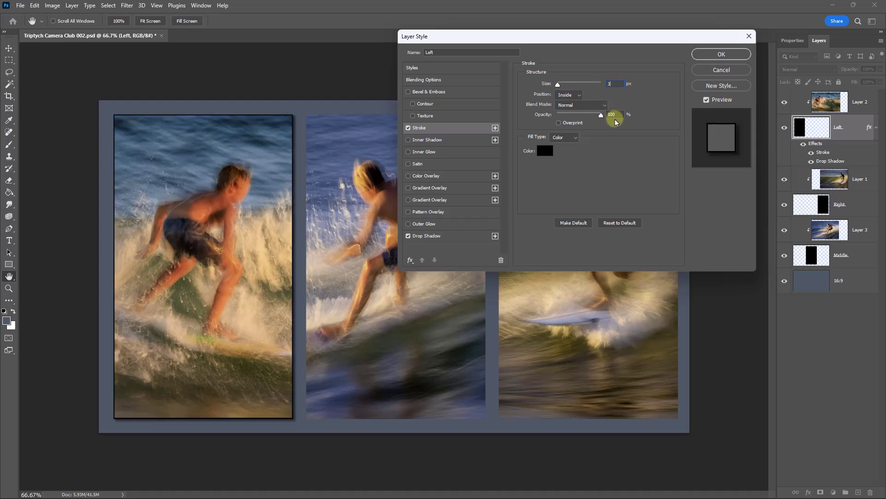
click(719, 54)
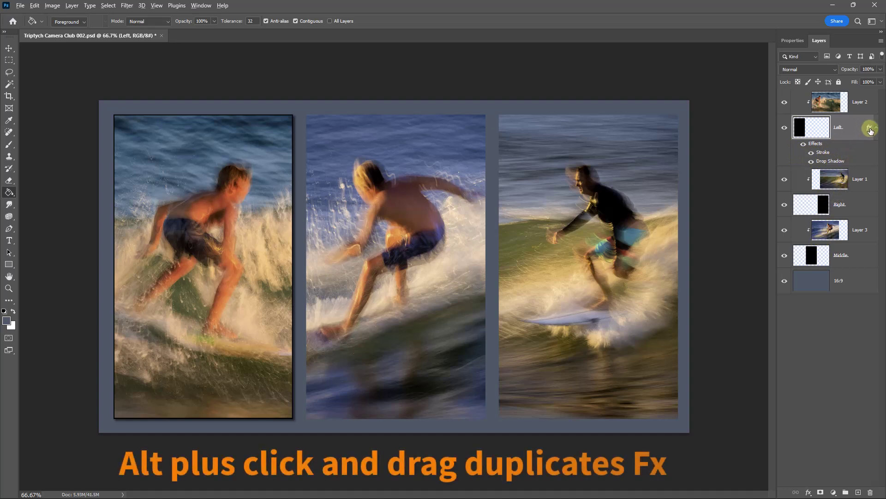
Copy the Left panel's stroke and drop shadow to the other panels, check Middle's stroke, then deselect
drag(870, 129, 863, 291)
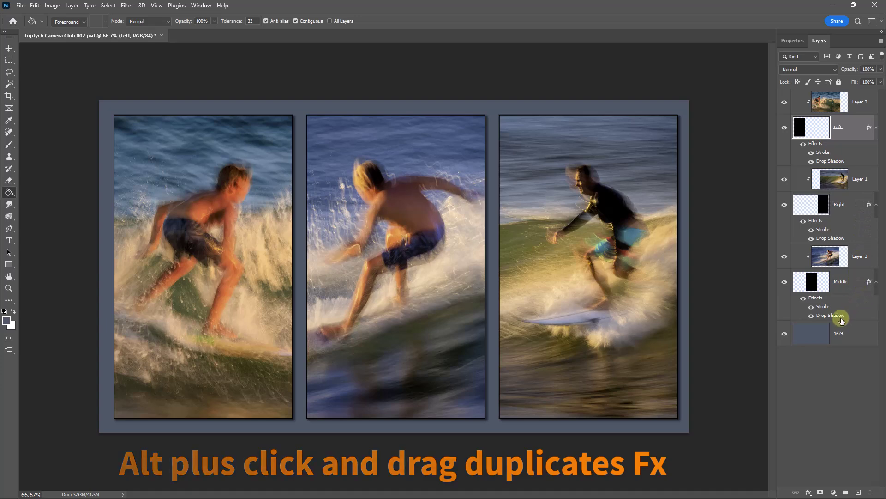
double_click(820, 307)
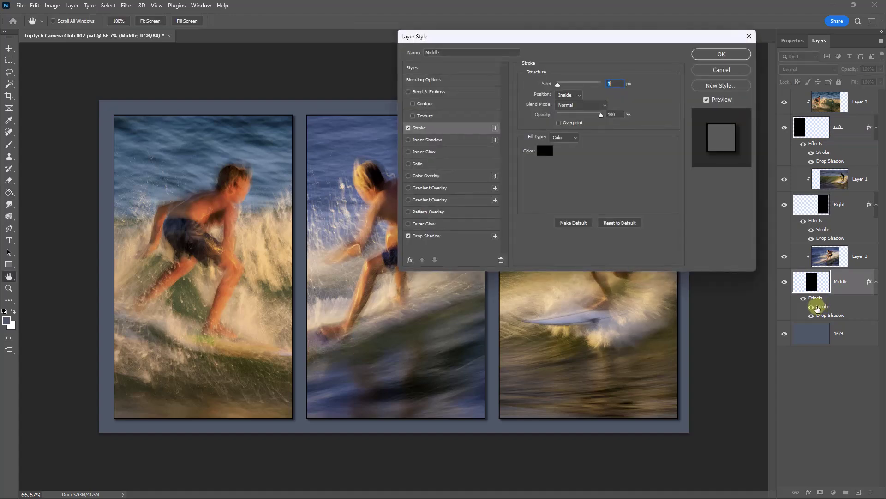
click(721, 70)
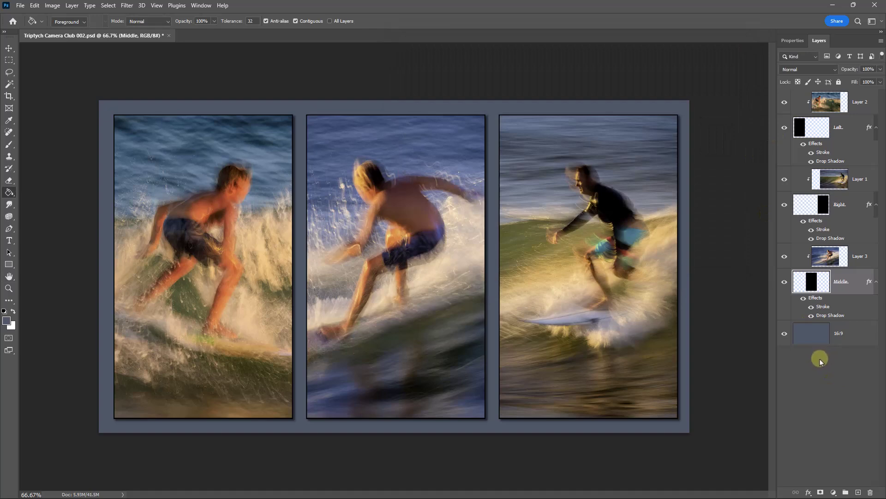
click(820, 358)
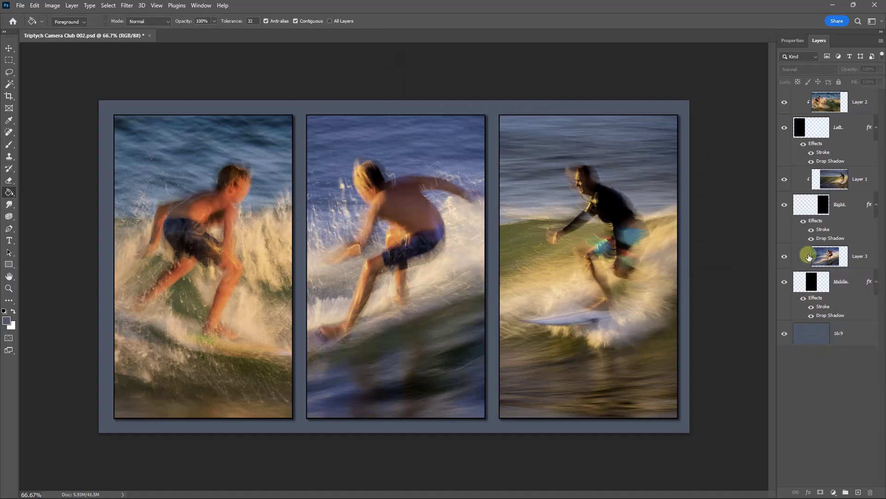
Open the Layers panel menu from its top-right icon
click(883, 44)
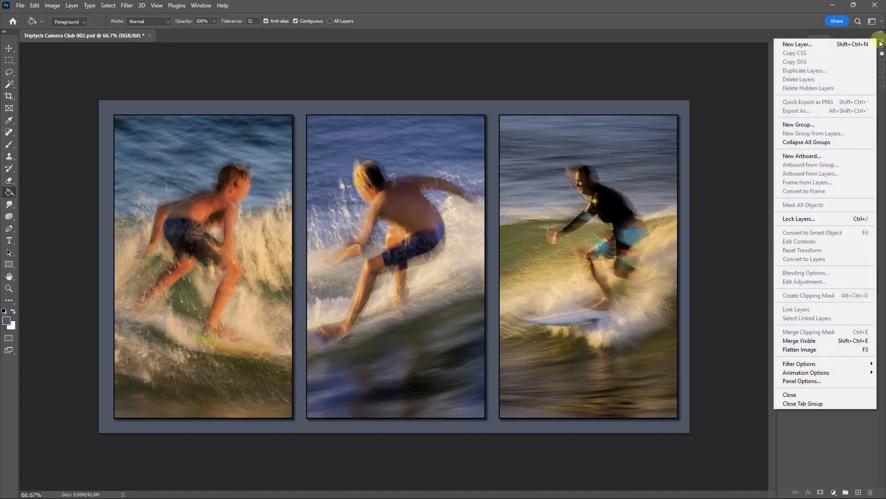